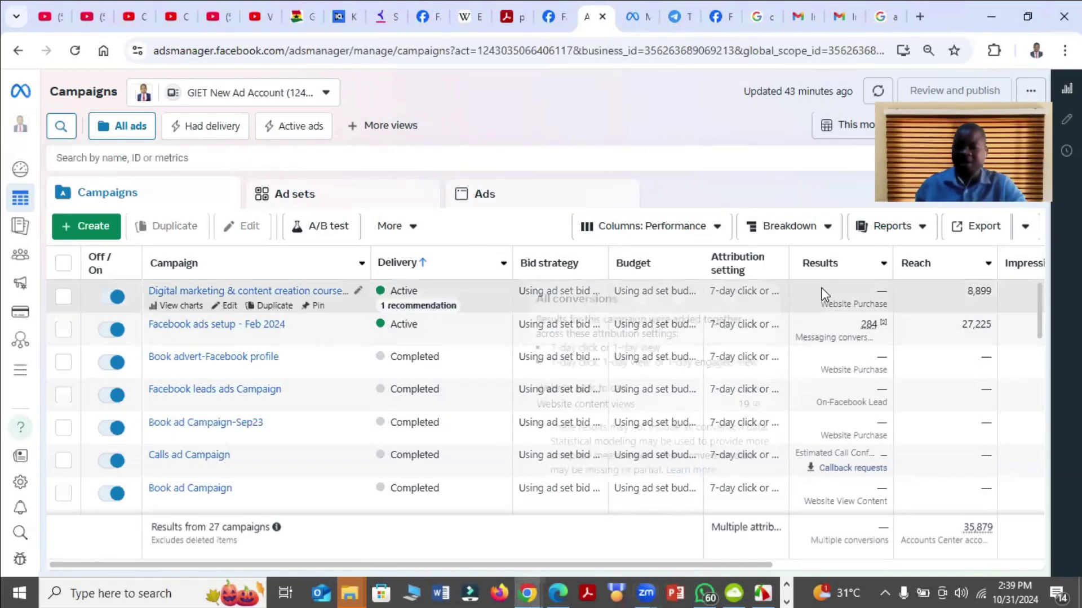
Create a new campaign with the Engagement objective using the manual engagement setup.
{"action": "mouse_move", "coordinate": [822, 294]}
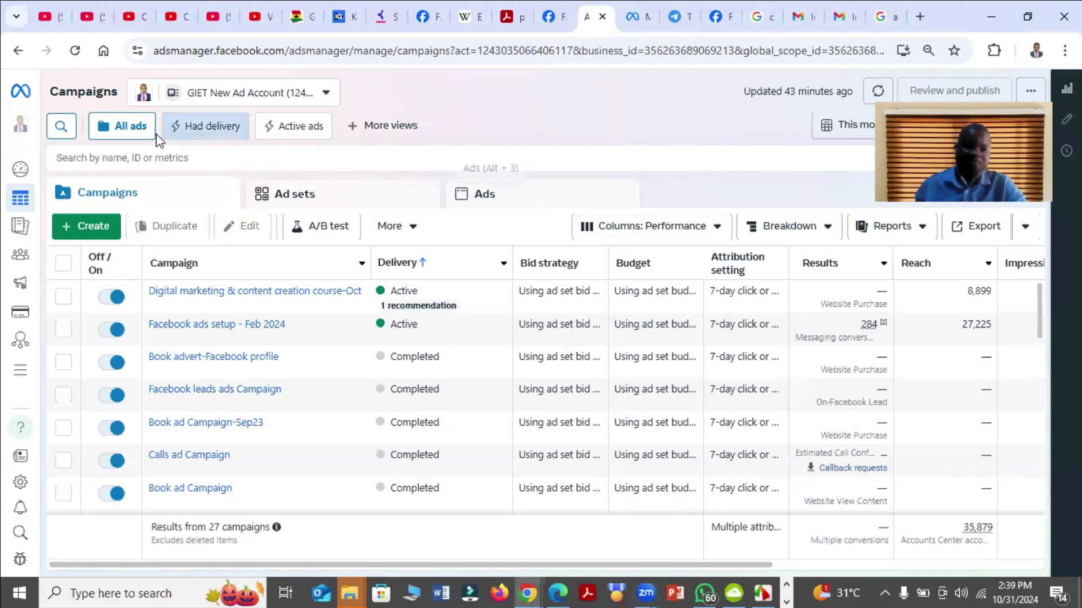
{"action": "left_click", "coordinate": [82, 227]}
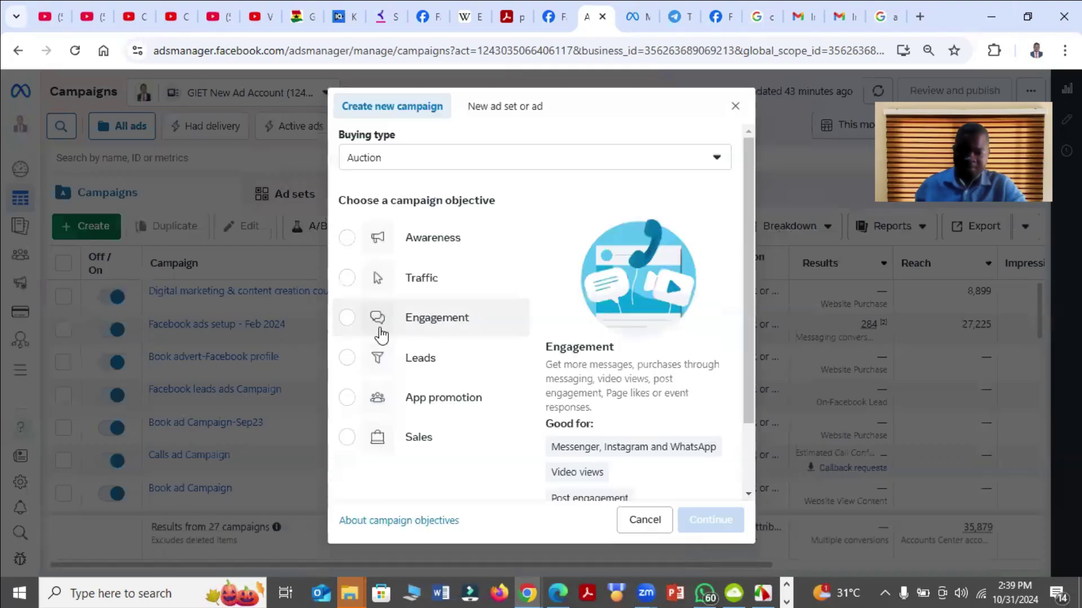
{"action": "left_click", "coordinate": [424, 329]}
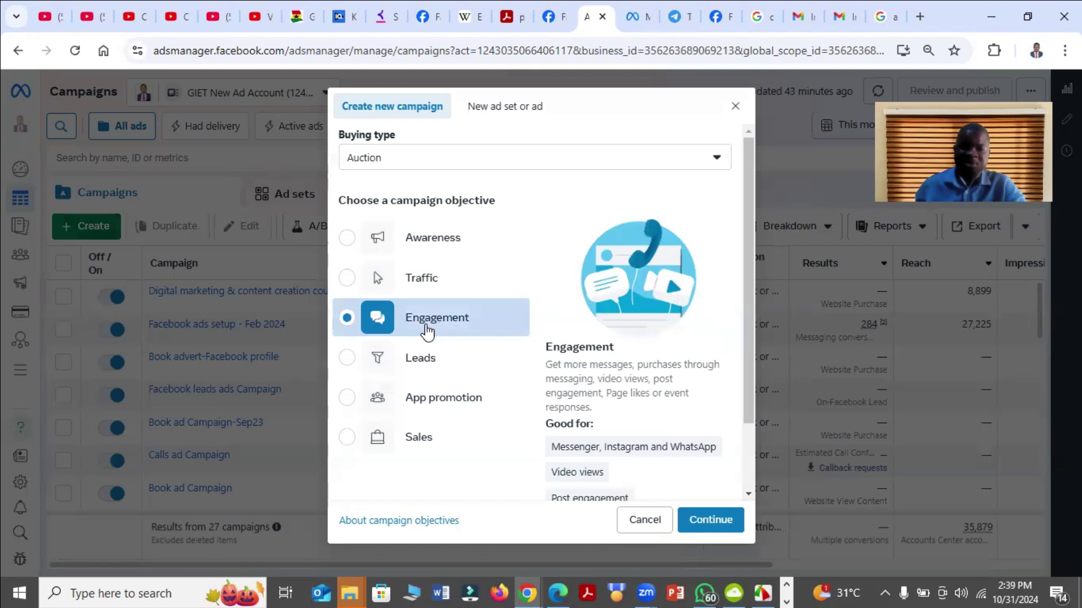
{"action": "left_click", "coordinate": [694, 519]}
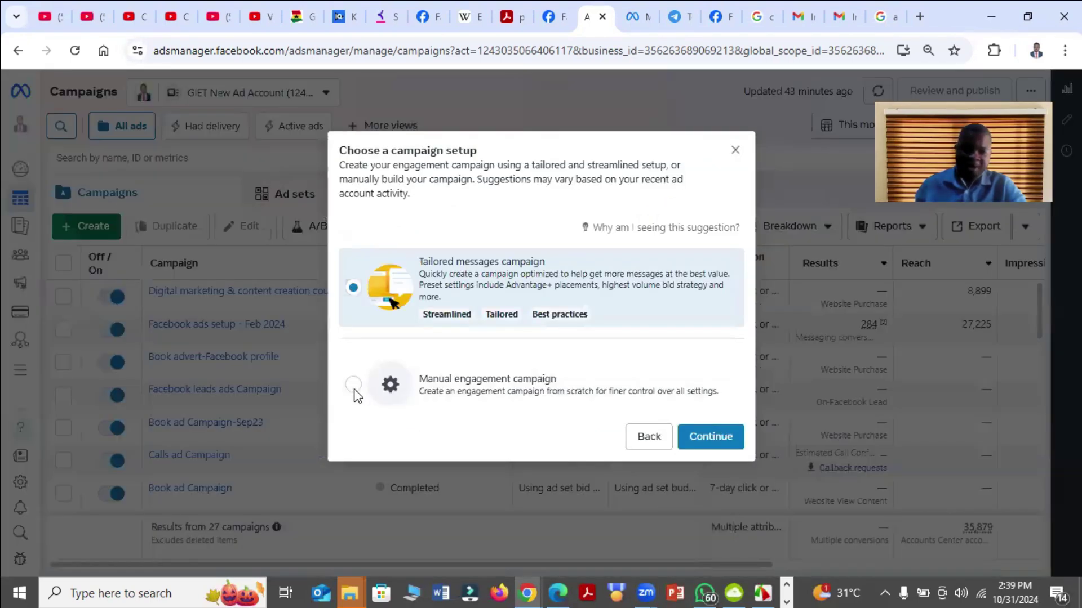
{"action": "left_click", "coordinate": [353, 385]}
{"action": "key", "text": "Return"}
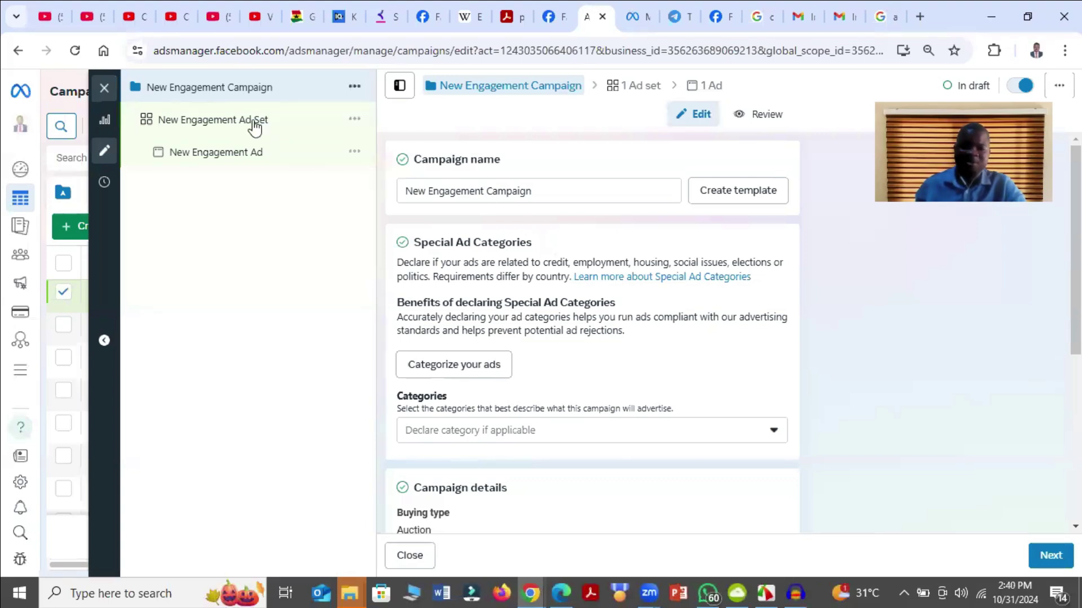
Review the campaign settings, then open the New Engagement Ad Set.
{"action": "scroll", "coordinate": [598, 272], "scroll_direction": "down", "scroll_amount": 5}
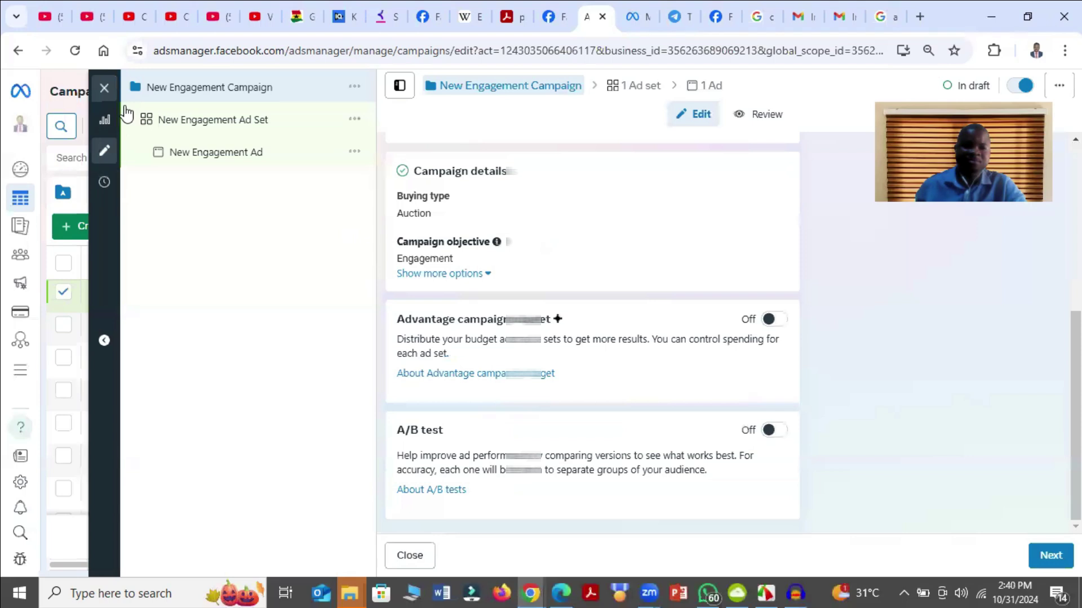
{"action": "left_click", "coordinate": [223, 127]}
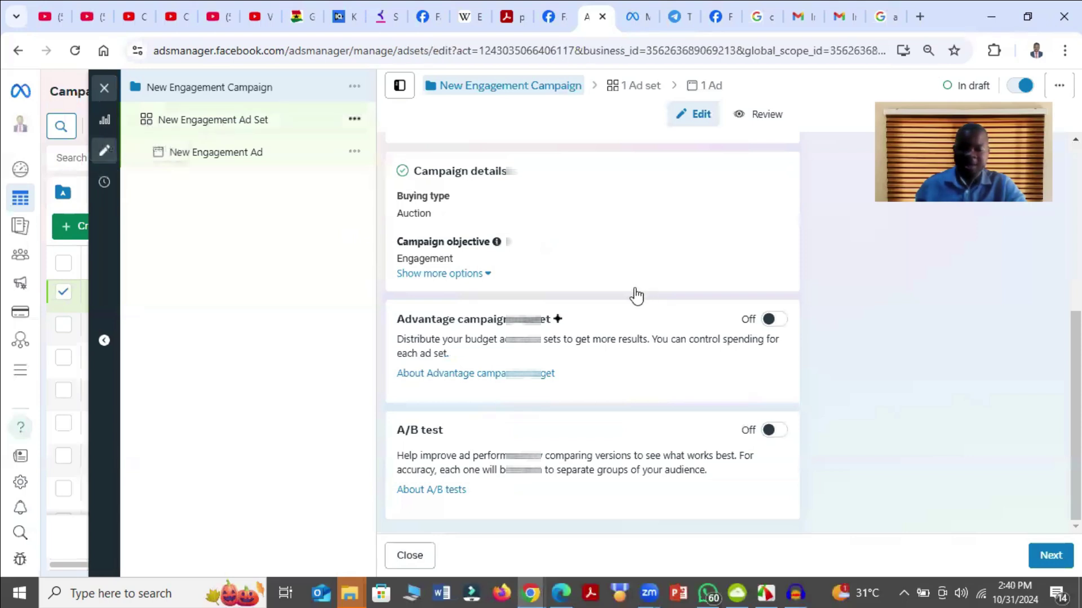
Clear Messenger and Instagram so only WhatsApp remains, and close the select-all-apps tip.
{"action": "scroll", "coordinate": [718, 390], "scroll_direction": "down", "scroll_amount": 5}
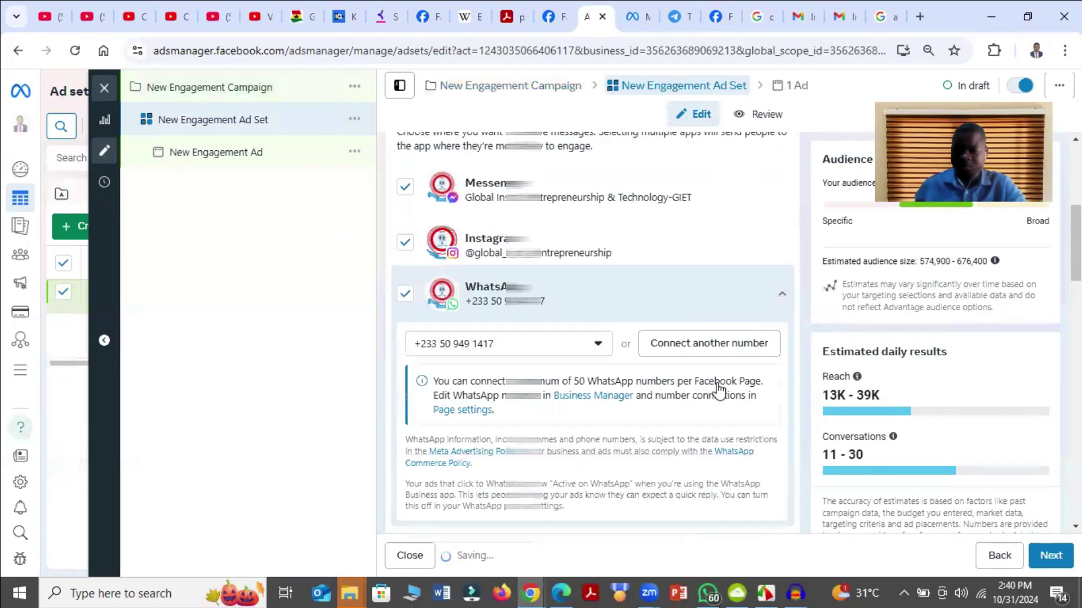
{"action": "left_click", "coordinate": [491, 237]}
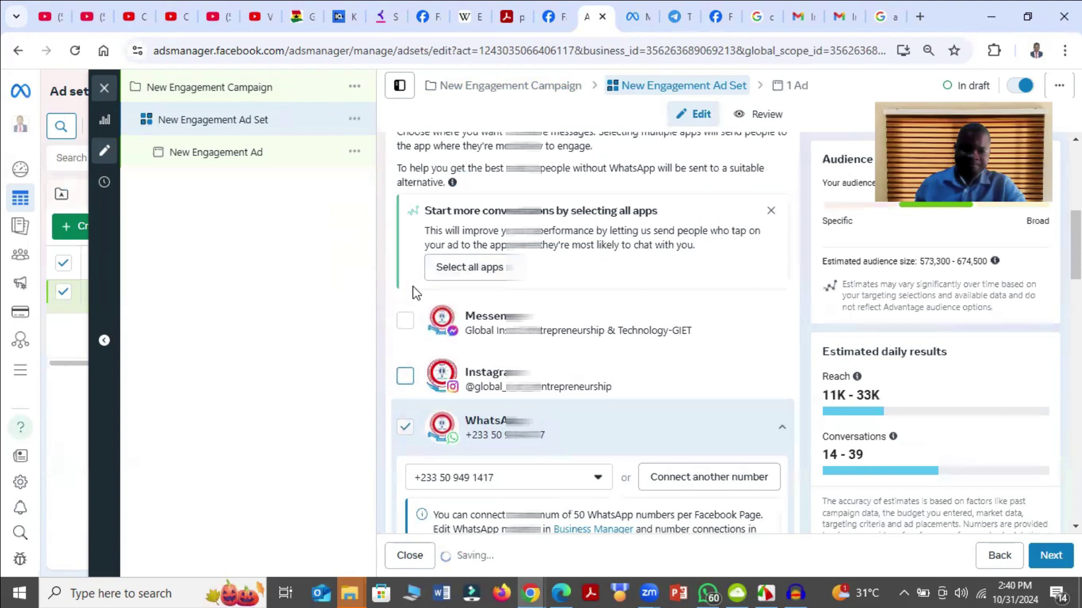
{"action": "scroll", "coordinate": [542, 329], "scroll_direction": "down", "scroll_amount": 3}
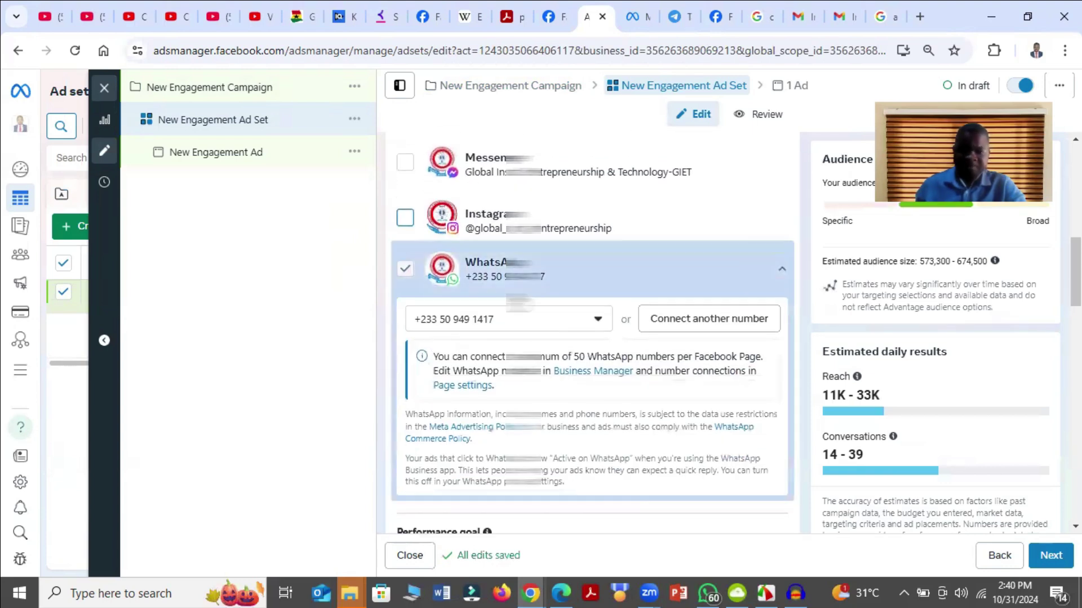
{"action": "scroll", "coordinate": [543, 329], "scroll_direction": "up", "scroll_amount": 8}
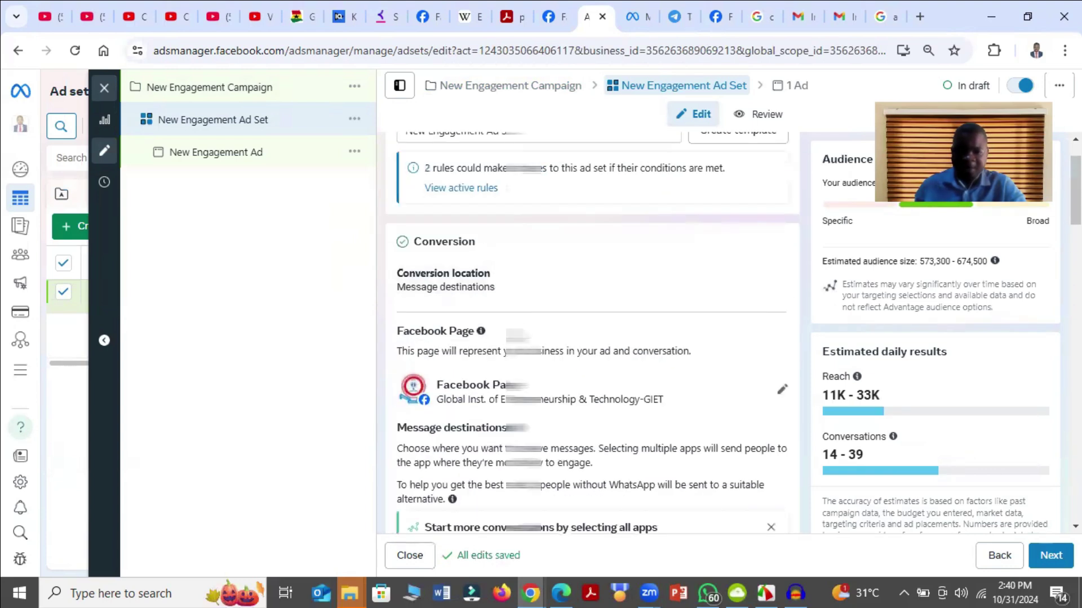
{"action": "scroll", "coordinate": [524, 307], "scroll_direction": "down", "scroll_amount": 3}
{"action": "scroll", "coordinate": [501, 212], "scroll_direction": "up", "scroll_amount": 4}
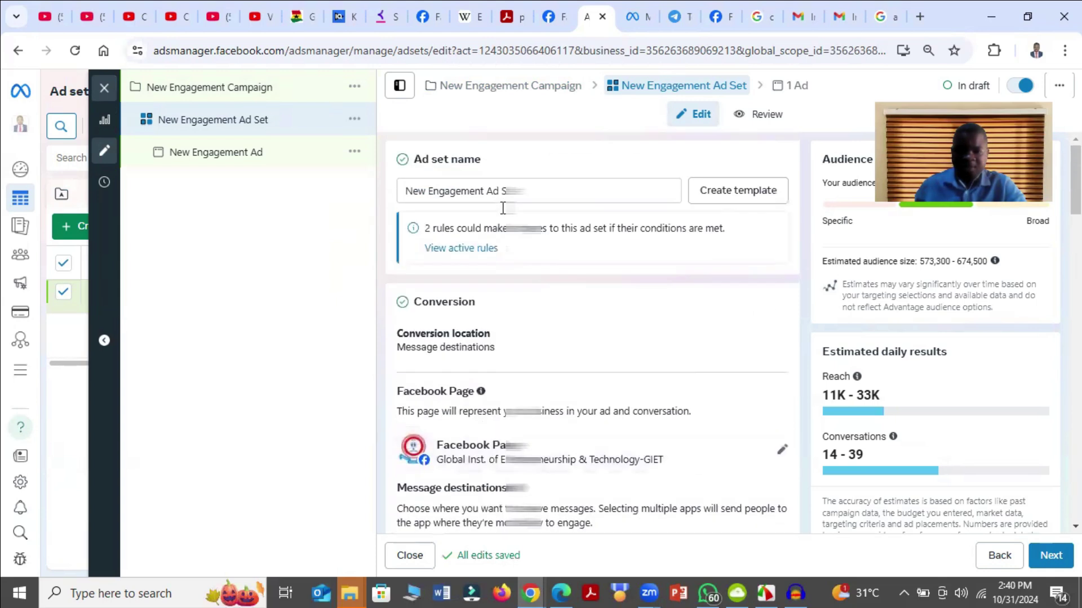
{"action": "scroll", "coordinate": [563, 253], "scroll_direction": "down", "scroll_amount": 6}
{"action": "scroll", "coordinate": [607, 271], "scroll_direction": "down", "scroll_amount": 2}
{"action": "scroll", "coordinate": [704, 287], "scroll_direction": "up", "scroll_amount": 2}
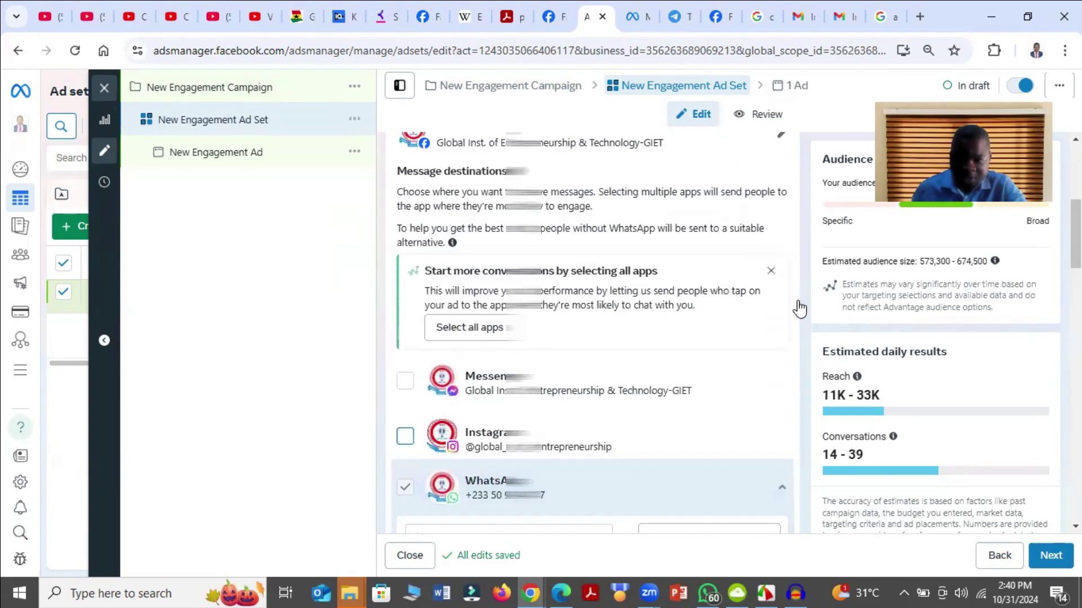
{"action": "left_click", "coordinate": [770, 273]}
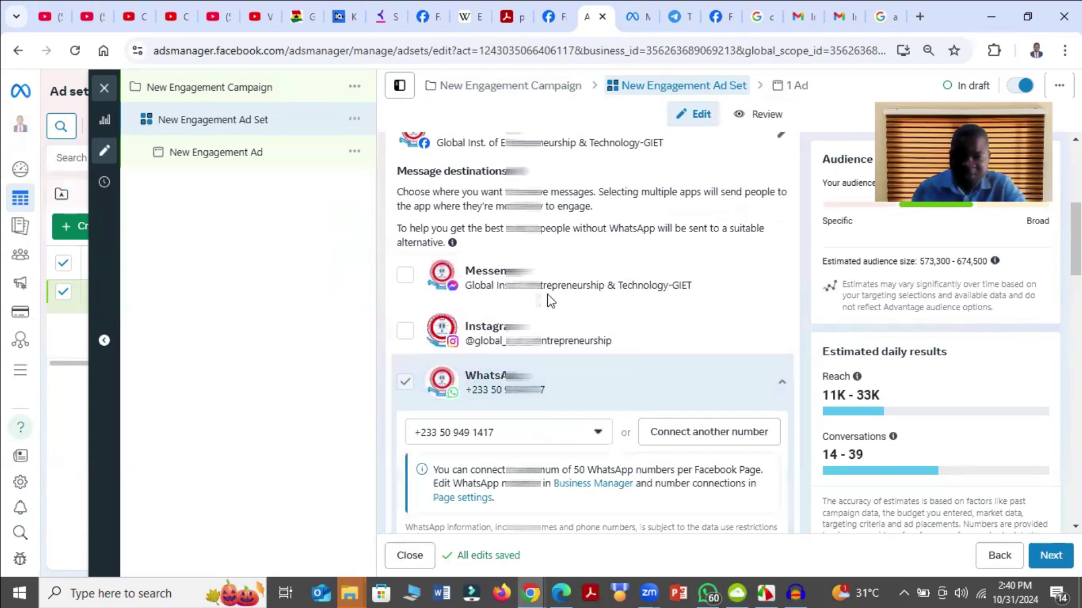
{"action": "scroll", "coordinate": [550, 301], "scroll_direction": "down", "scroll_amount": 3}
Lower the ad set's daily budget to $5.
{"action": "scroll", "coordinate": [483, 249], "scroll_direction": "down", "scroll_amount": 5}
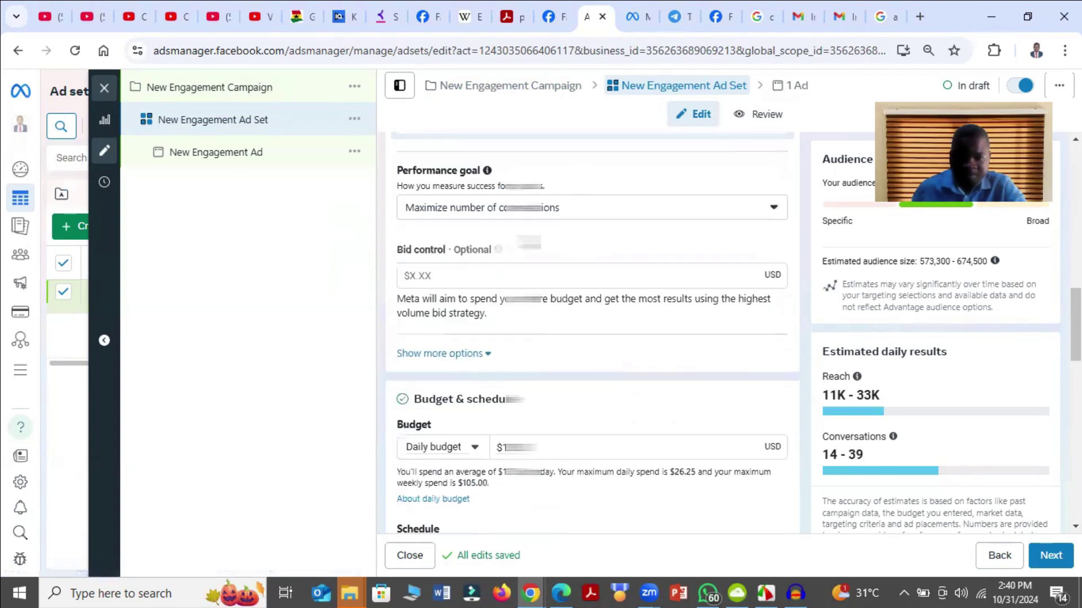
{"action": "scroll", "coordinate": [560, 242], "scroll_direction": "down", "scroll_amount": 5}
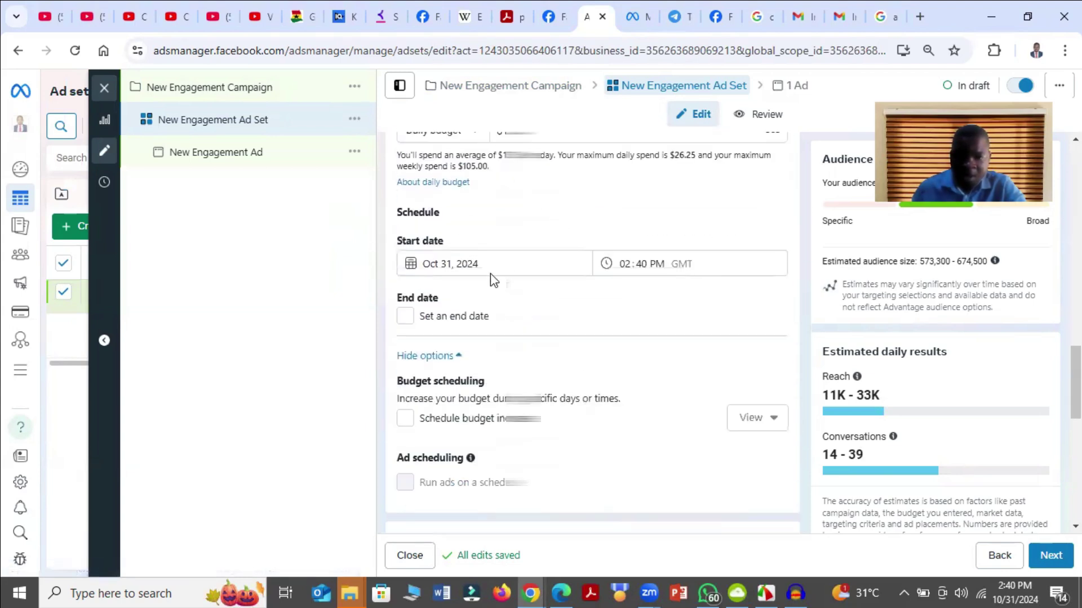
{"action": "scroll", "coordinate": [490, 279], "scroll_direction": "up", "scroll_amount": 3}
{"action": "scroll", "coordinate": [490, 296], "scroll_direction": "down", "scroll_amount": 3}
{"action": "scroll", "coordinate": [498, 290], "scroll_direction": "up", "scroll_amount": 3}
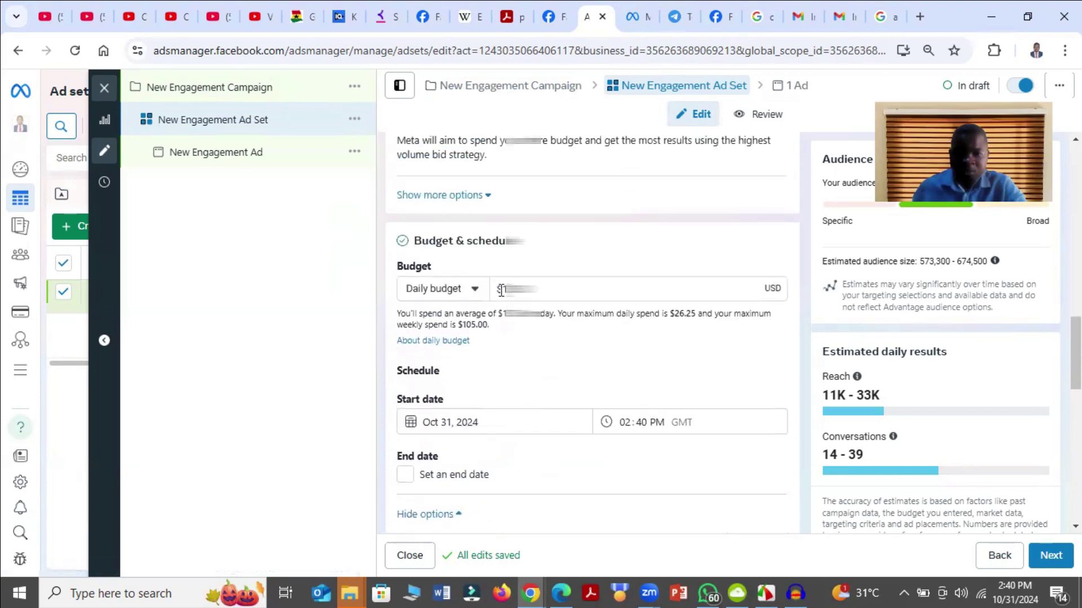
{"action": "left_click", "coordinate": [503, 290]}
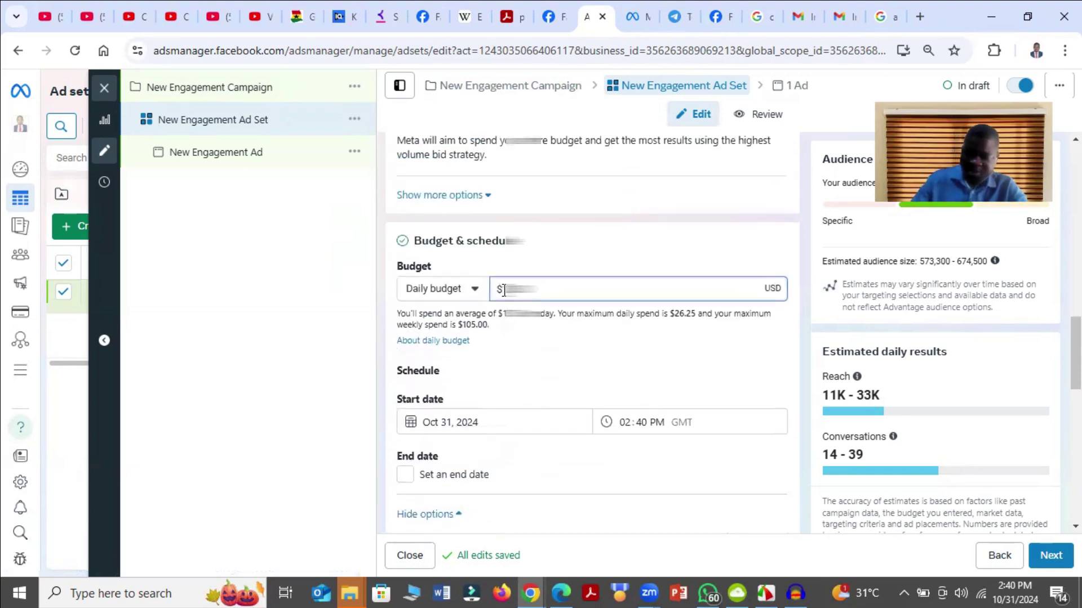
{"action": "key", "text": "Delete"}
Set the ad set's end date to November 30, 2024.
{"action": "scroll", "coordinate": [491, 302], "scroll_direction": "down", "scroll_amount": 3}
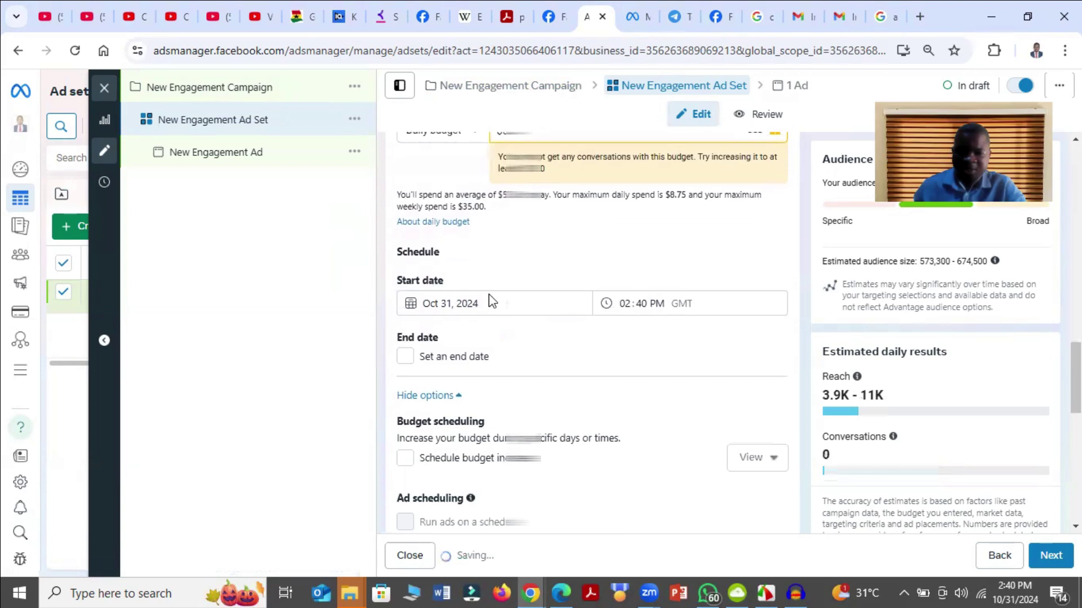
{"action": "scroll", "coordinate": [427, 335], "scroll_direction": "down", "scroll_amount": 2}
{"action": "left_click", "coordinate": [405, 277]}
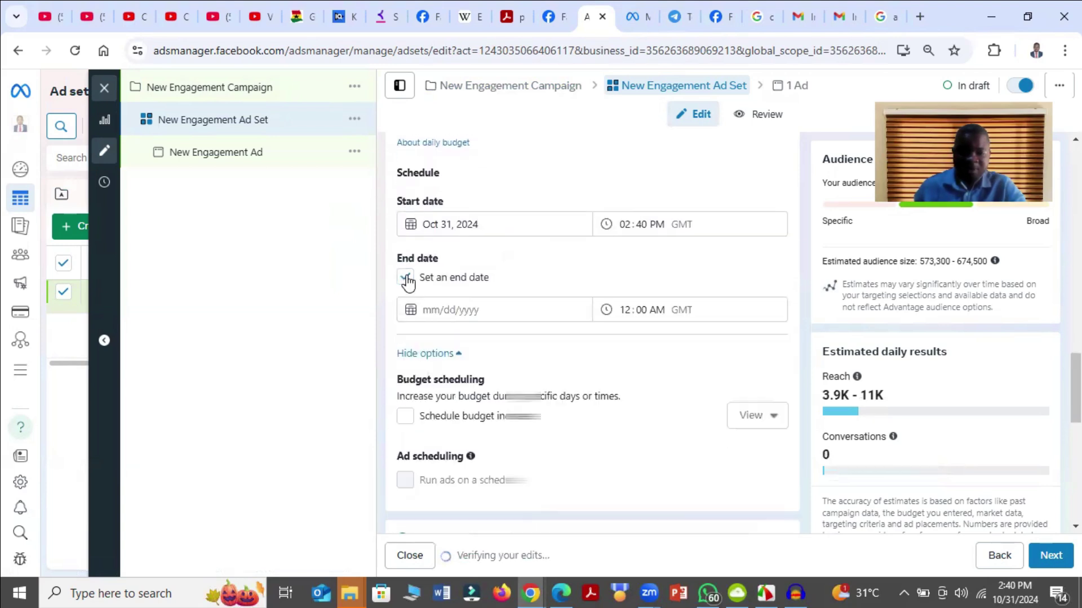
{"action": "left_click", "coordinate": [423, 310]}
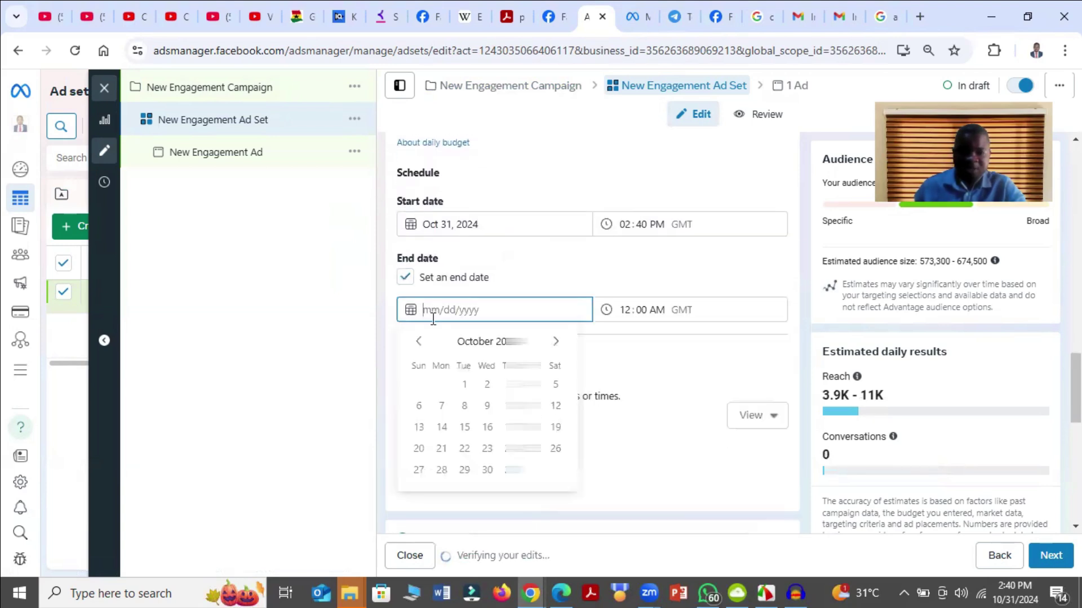
{"action": "left_click", "coordinate": [556, 342]}
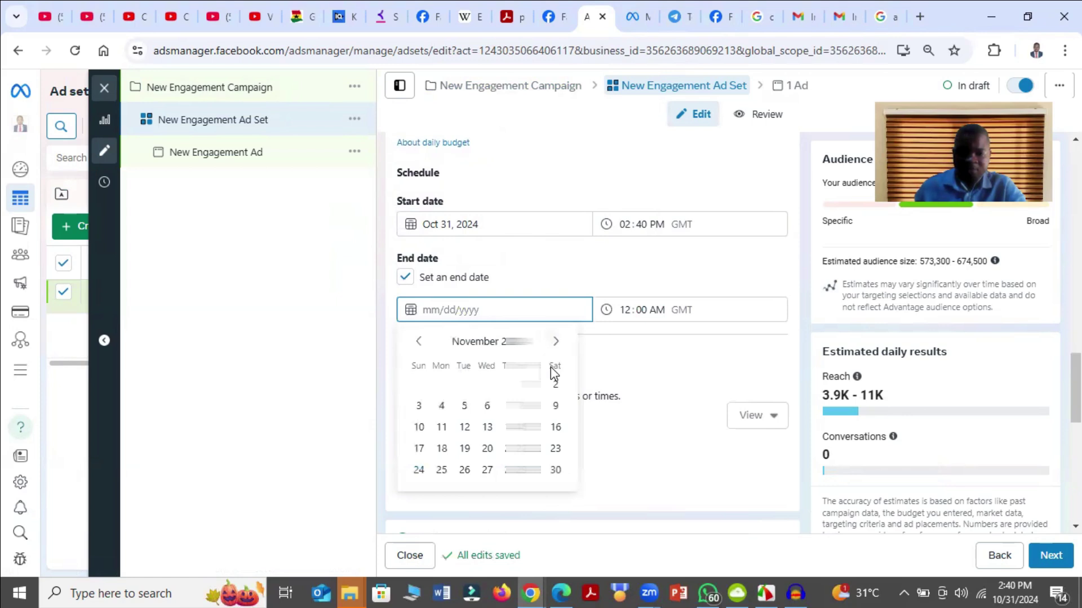
{"action": "left_click", "coordinate": [556, 469]}
{"action": "scroll", "coordinate": [552, 349], "scroll_direction": "down", "scroll_amount": 8}
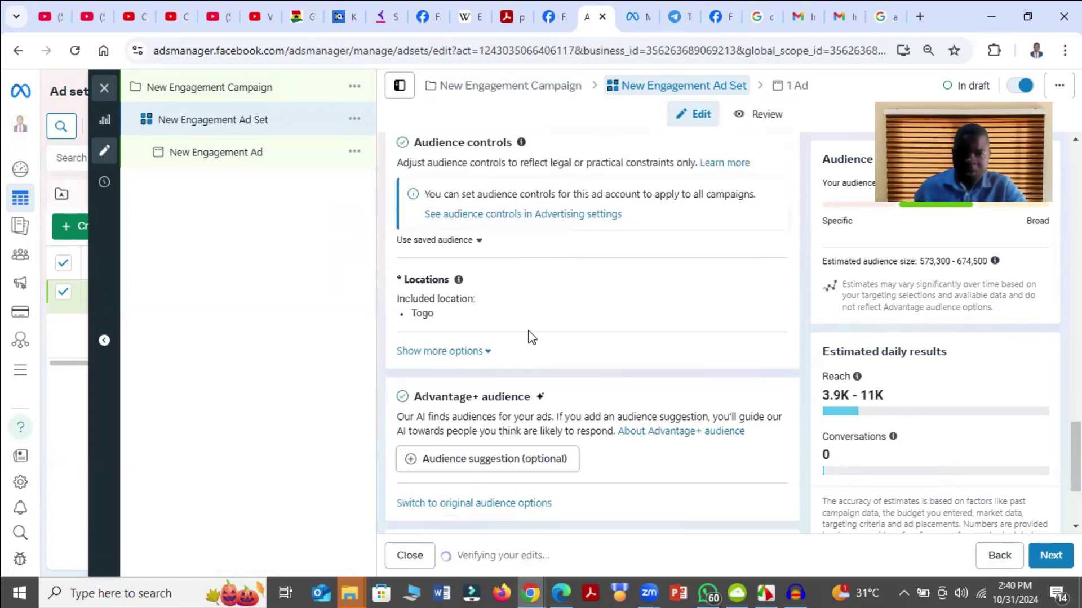
Use the original audience instead of Advantage+, leaving the saved audience list unselected.
{"action": "scroll", "coordinate": [693, 298], "scroll_direction": "up", "scroll_amount": 1}
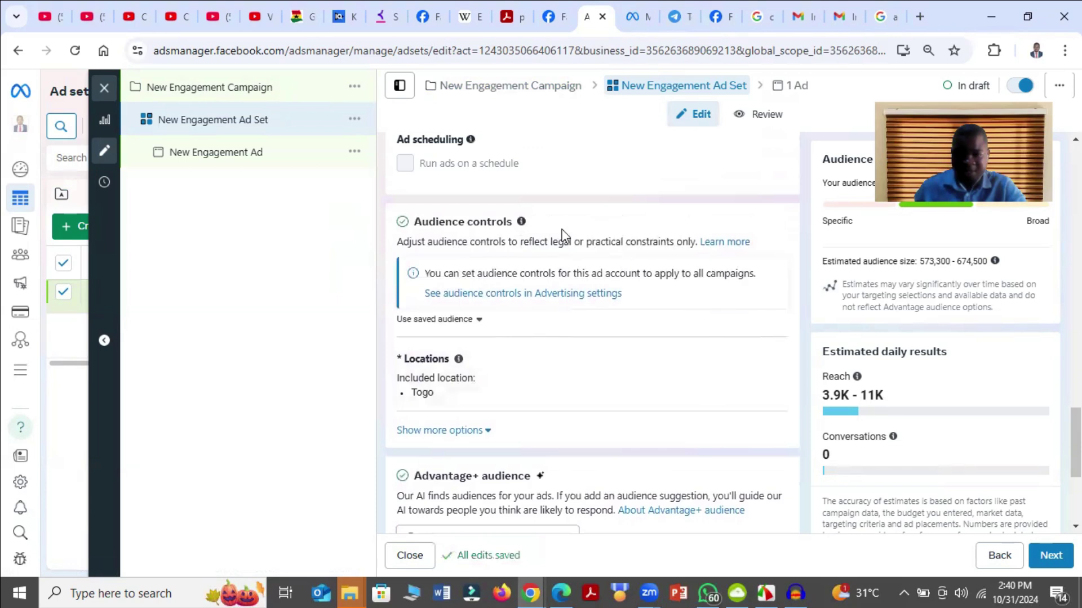
{"action": "scroll", "coordinate": [601, 394], "scroll_direction": "down", "scroll_amount": 2}
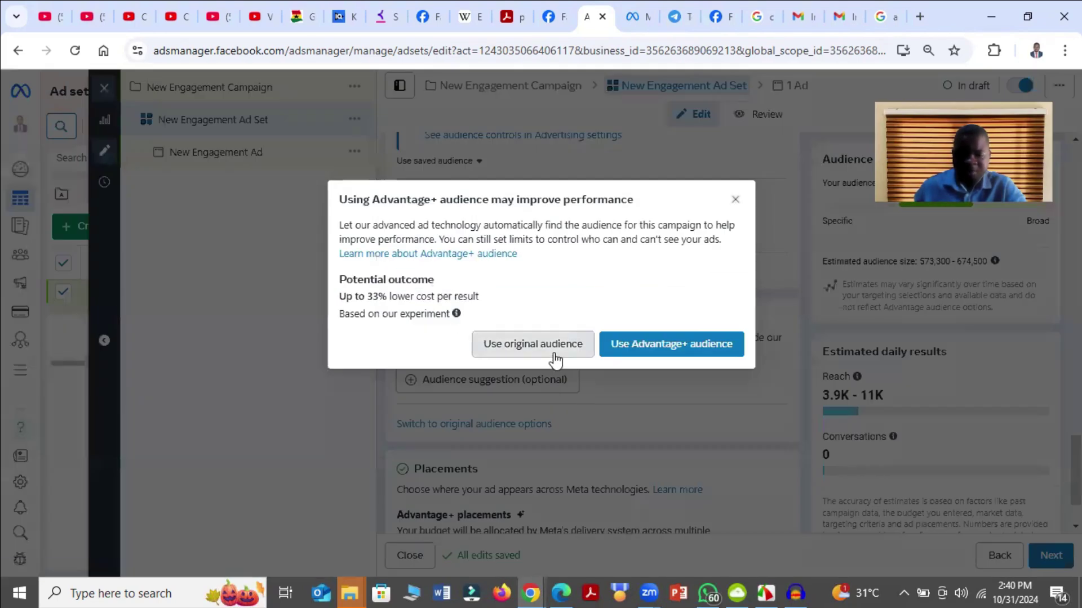
{"action": "left_click", "coordinate": [555, 357]}
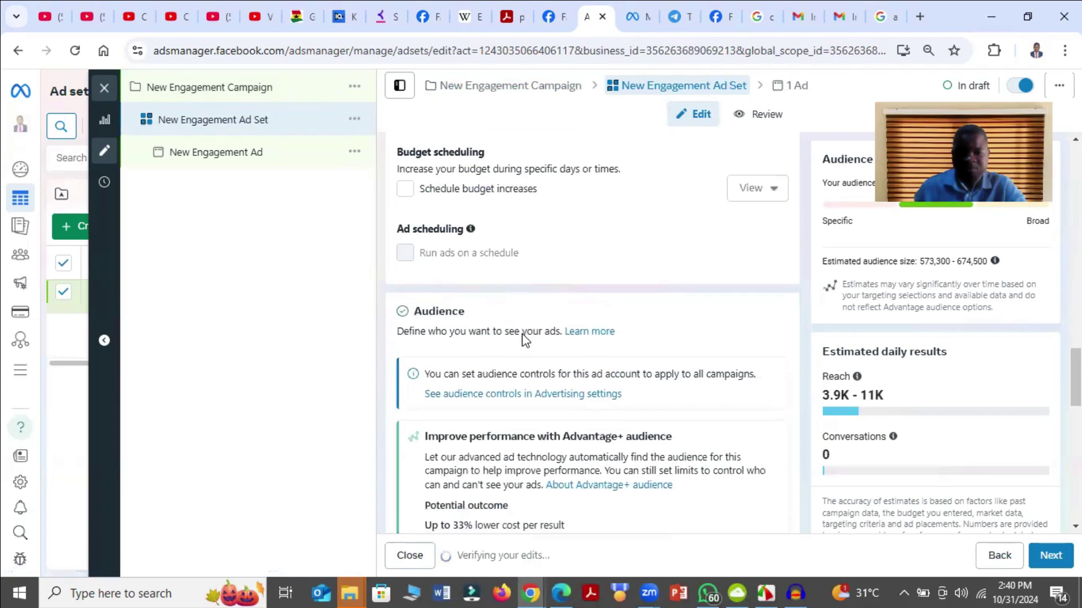
{"action": "scroll", "coordinate": [609, 389], "scroll_direction": "down", "scroll_amount": 6}
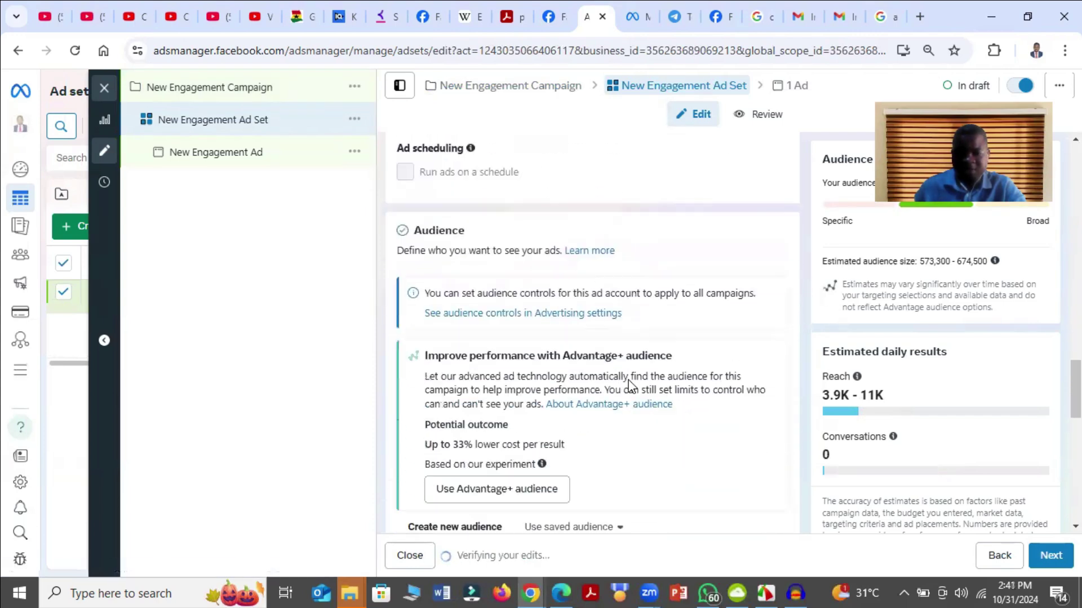
{"action": "scroll", "coordinate": [588, 371], "scroll_direction": "down", "scroll_amount": 2}
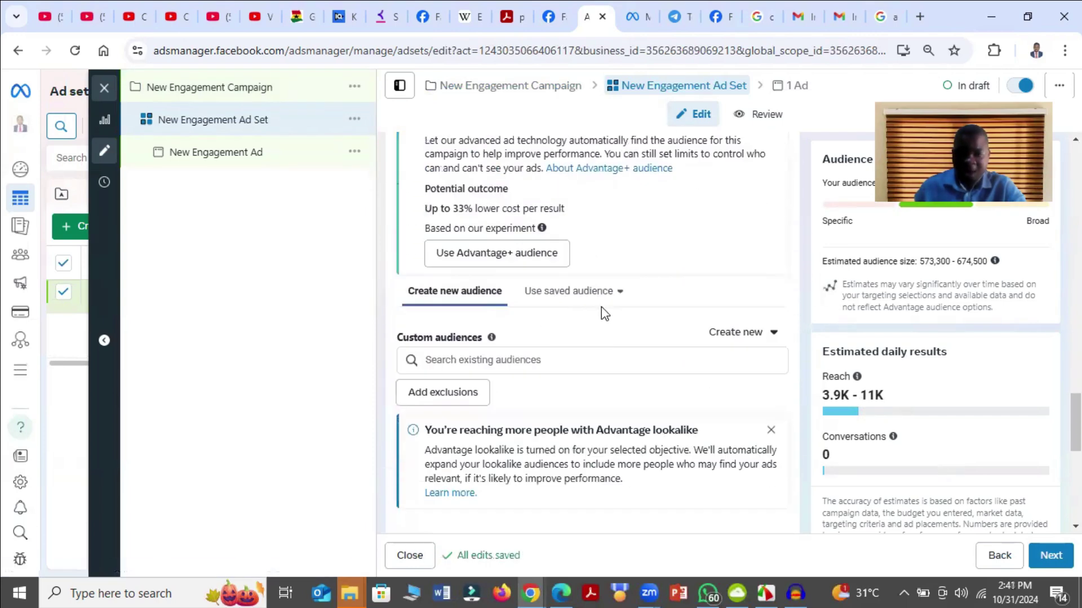
{"action": "left_click", "coordinate": [569, 294]}
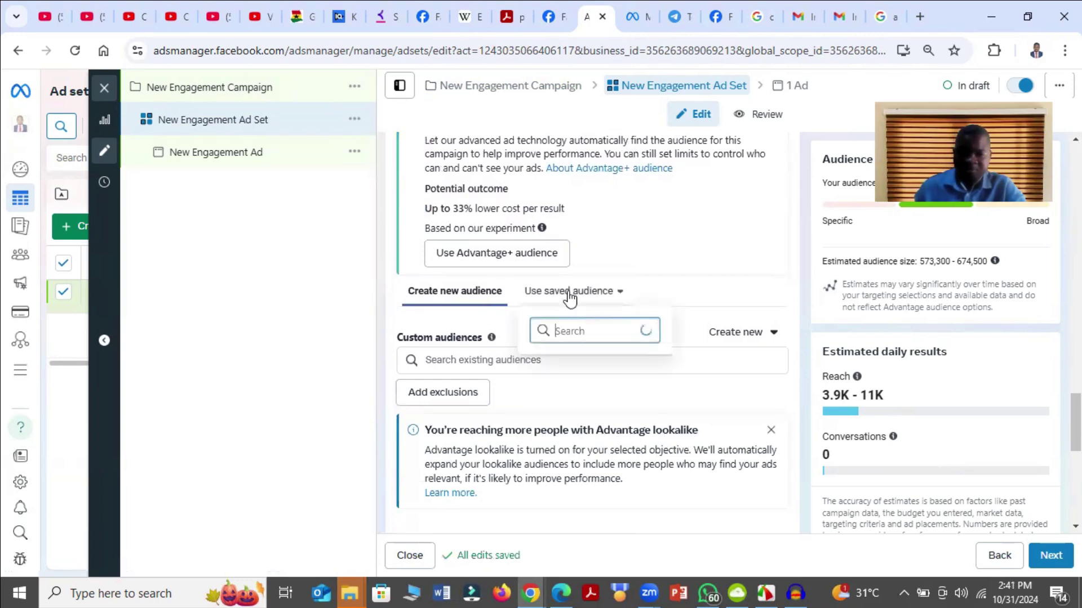
{"action": "left_click", "coordinate": [464, 322]}
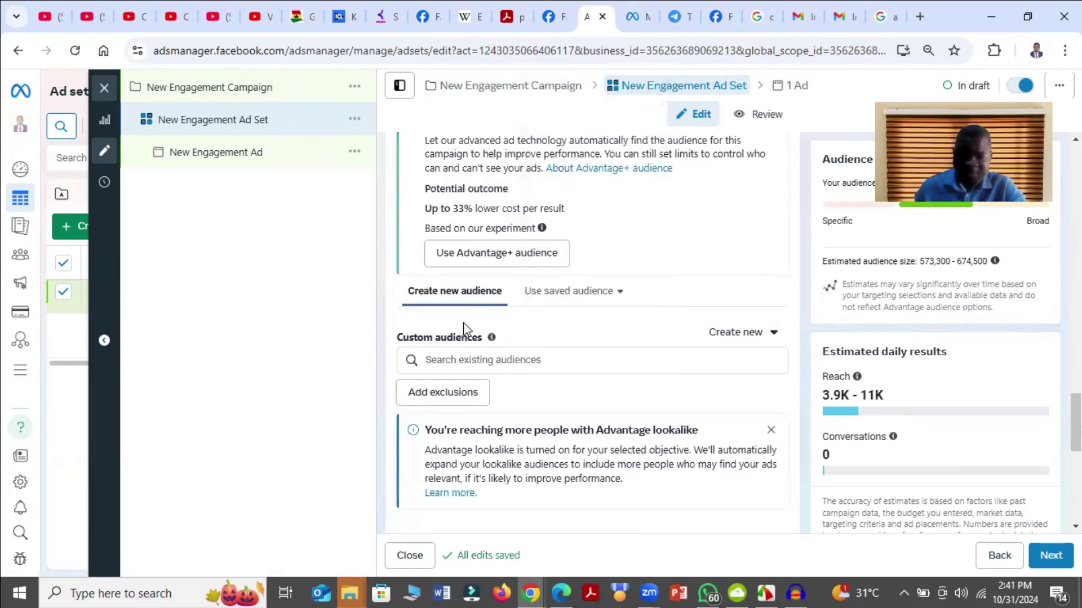
{"action": "scroll", "coordinate": [463, 323], "scroll_direction": "down", "scroll_amount": 5}
{"action": "scroll", "coordinate": [567, 339], "scroll_direction": "up", "scroll_amount": 3}
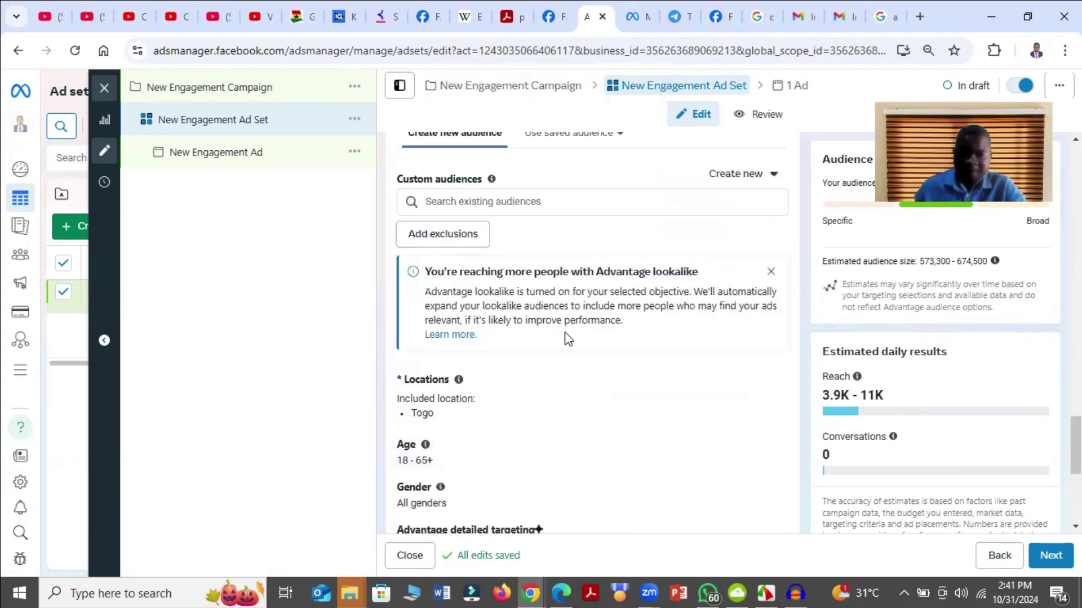
{"action": "scroll", "coordinate": [564, 277], "scroll_direction": "down", "scroll_amount": 3}
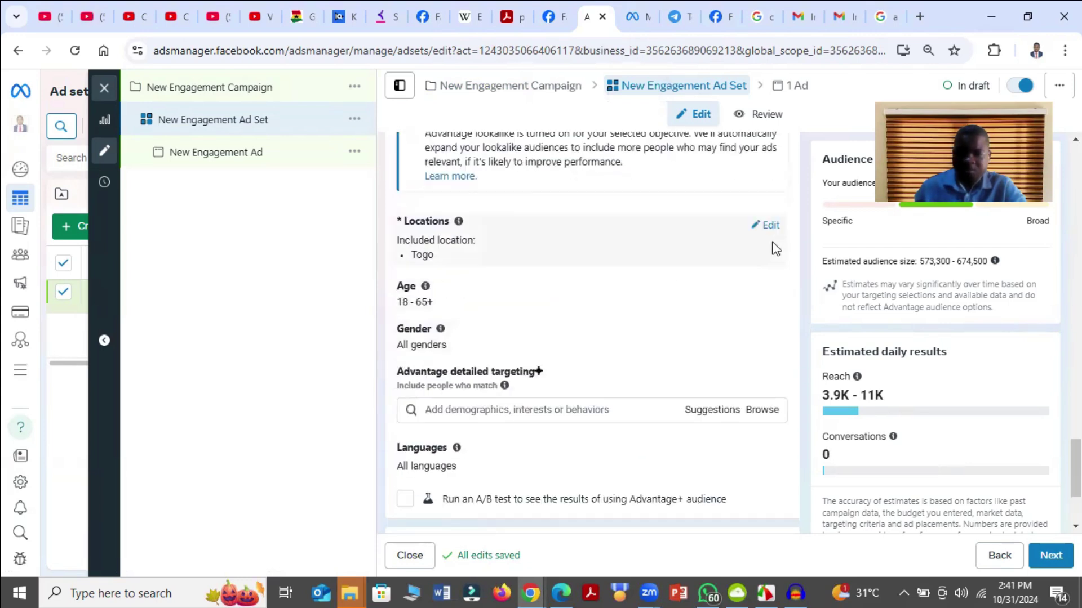
Replace Togo with Greater Accra Region, Ghana, as the targeted location.
{"action": "left_click", "coordinate": [770, 227]}
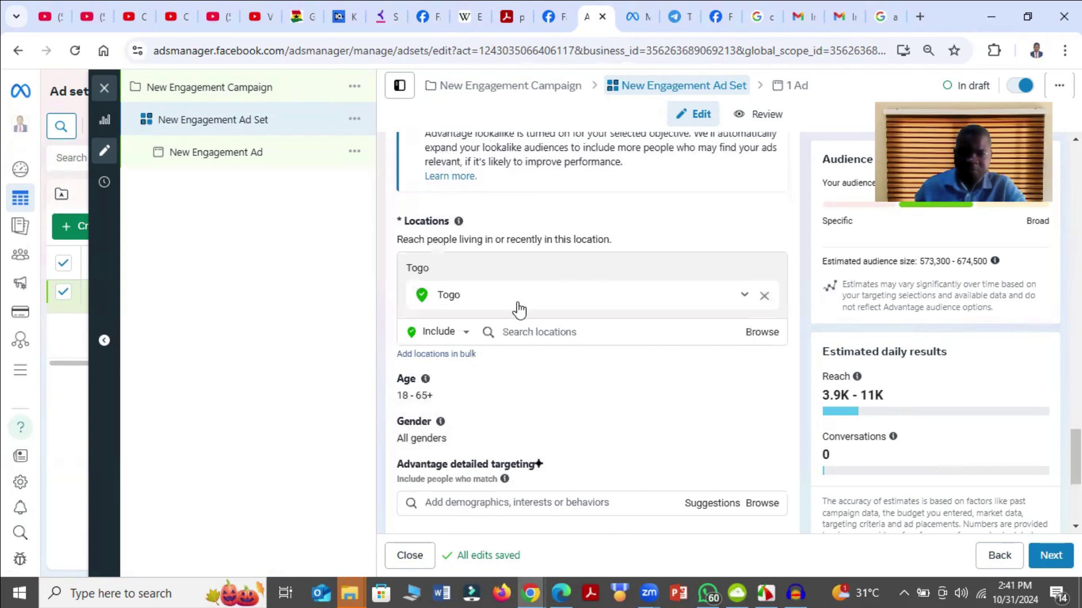
{"action": "left_click", "coordinate": [551, 336]}
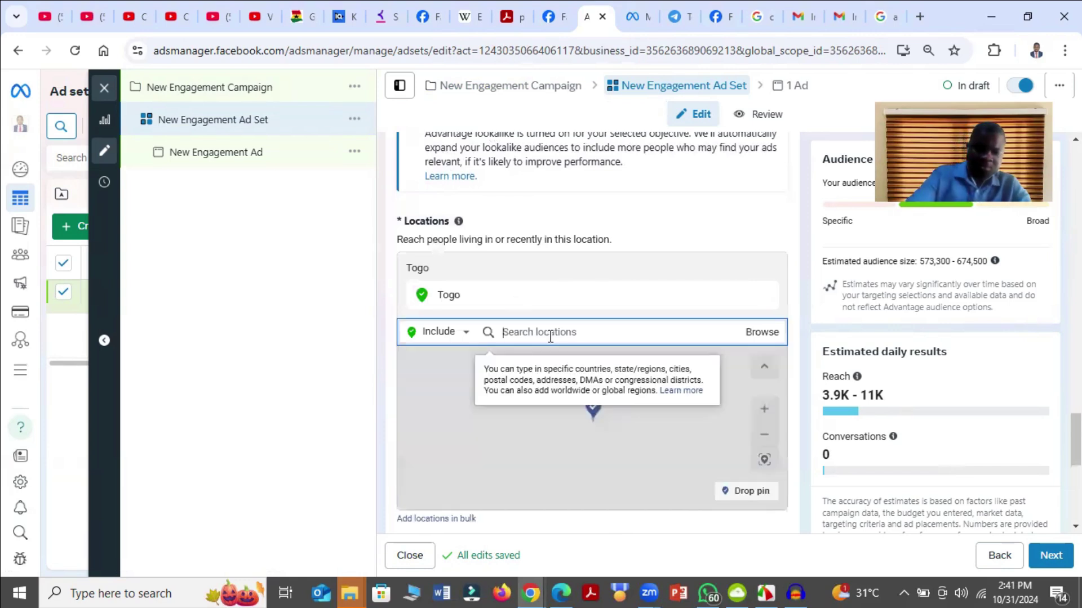
{"action": "type", "text": "greater accra"}
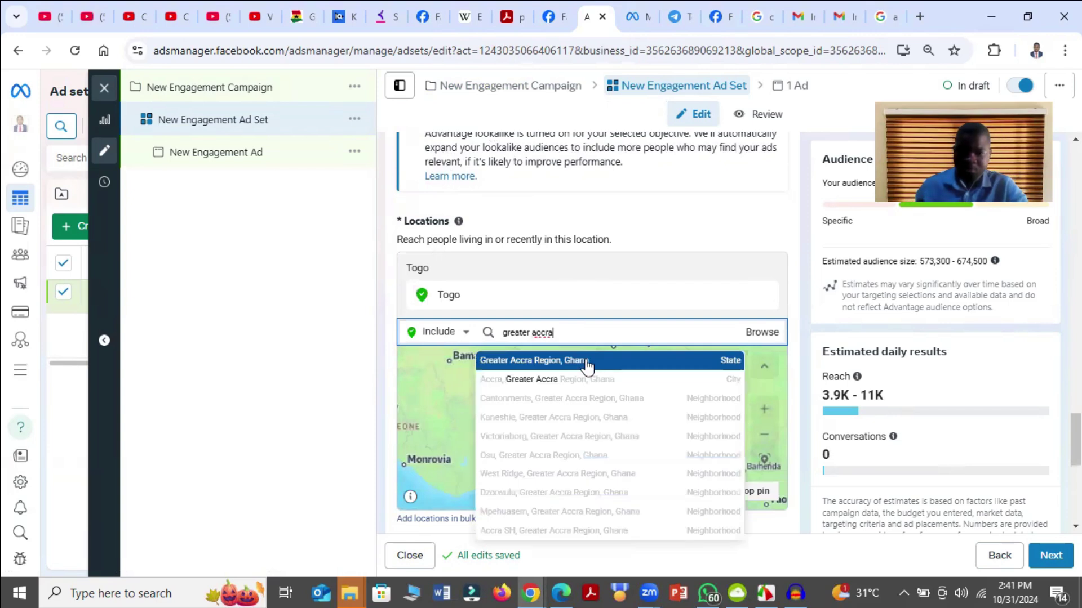
{"action": "left_click", "coordinate": [584, 366]}
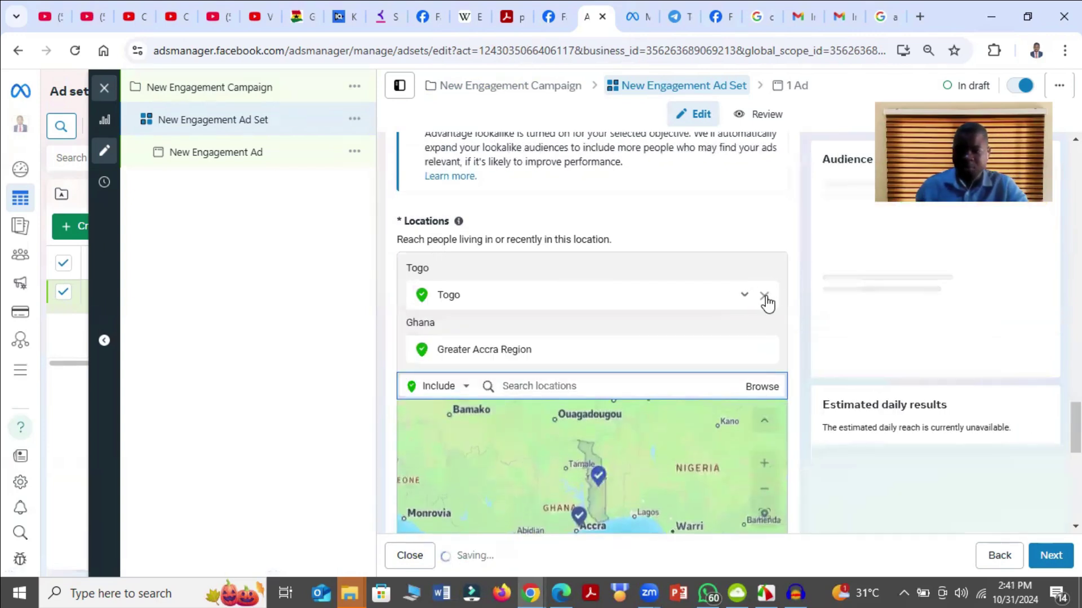
{"action": "left_click", "coordinate": [764, 297]}
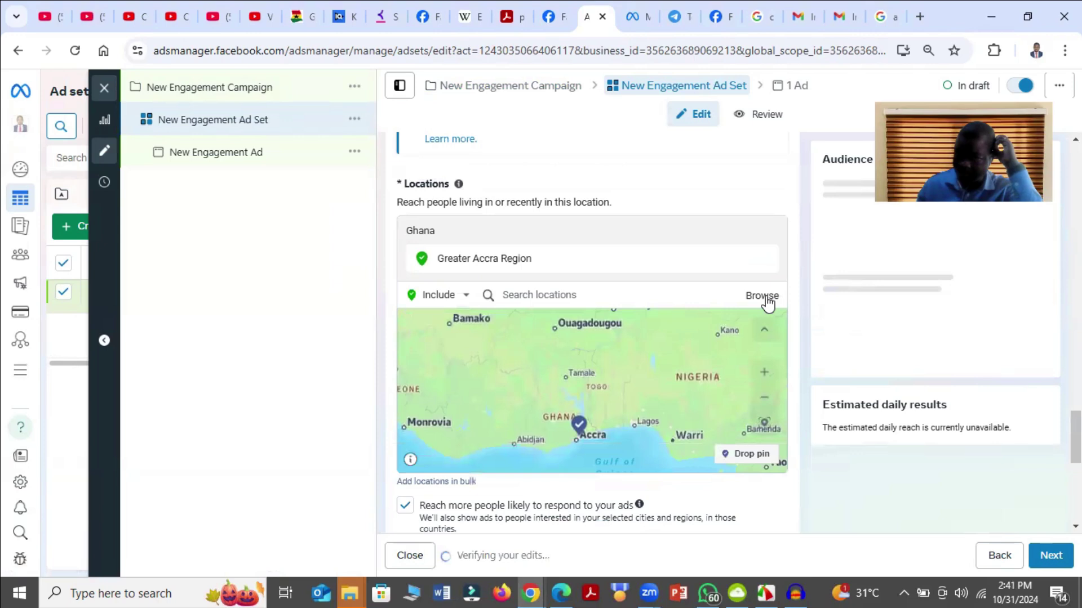
{"action": "scroll", "coordinate": [653, 285], "scroll_direction": "down", "scroll_amount": 2}
{"action": "scroll", "coordinate": [647, 287], "scroll_direction": "down", "scroll_amount": 3}
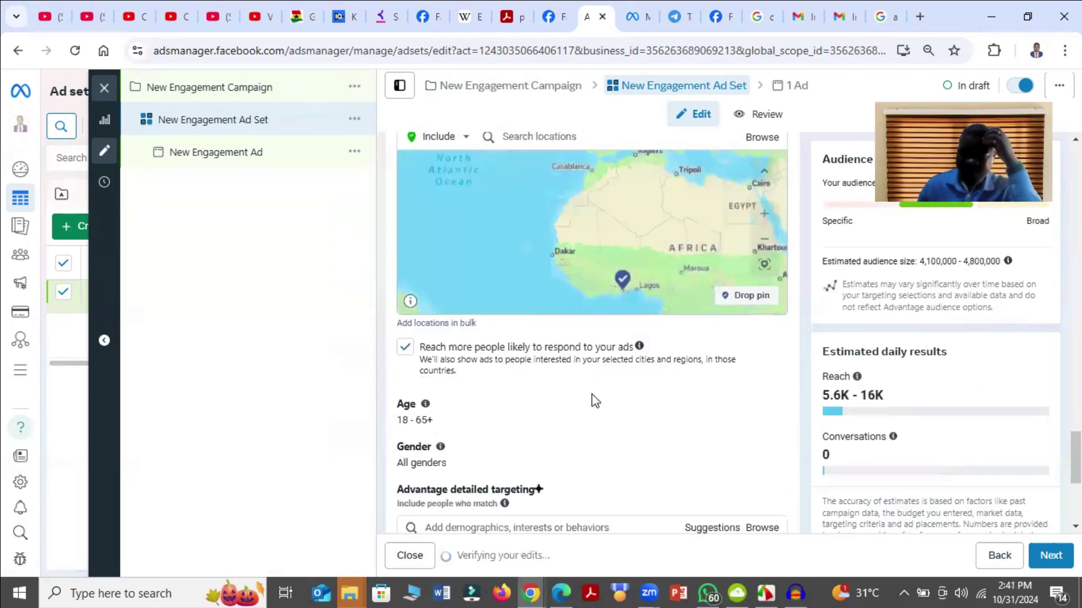
{"action": "scroll", "coordinate": [616, 387], "scroll_direction": "down", "scroll_amount": 5}
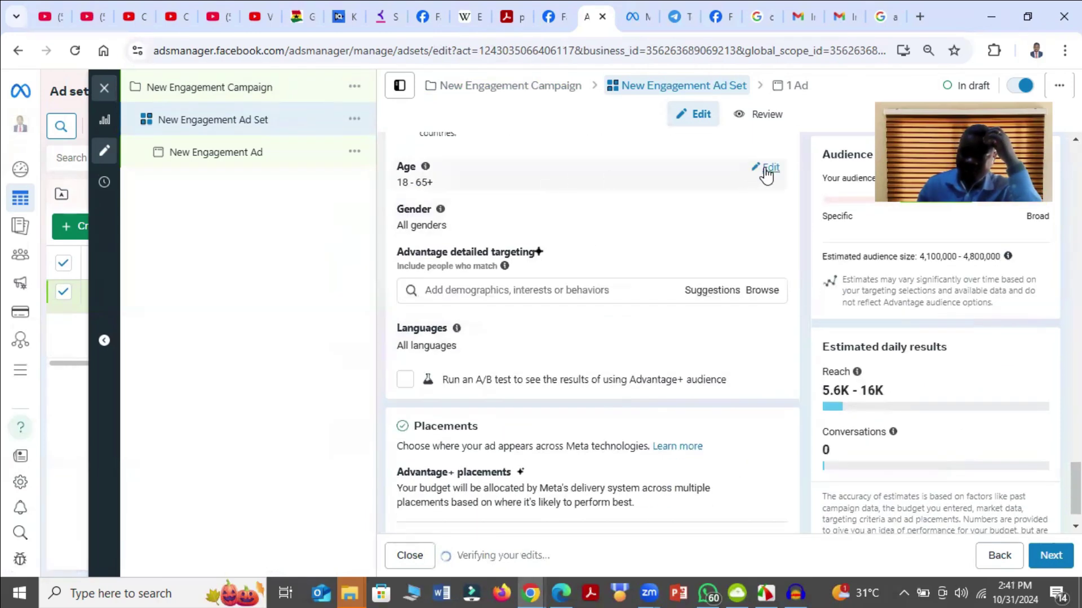
{"action": "mouse_move", "coordinate": [417, 179]}
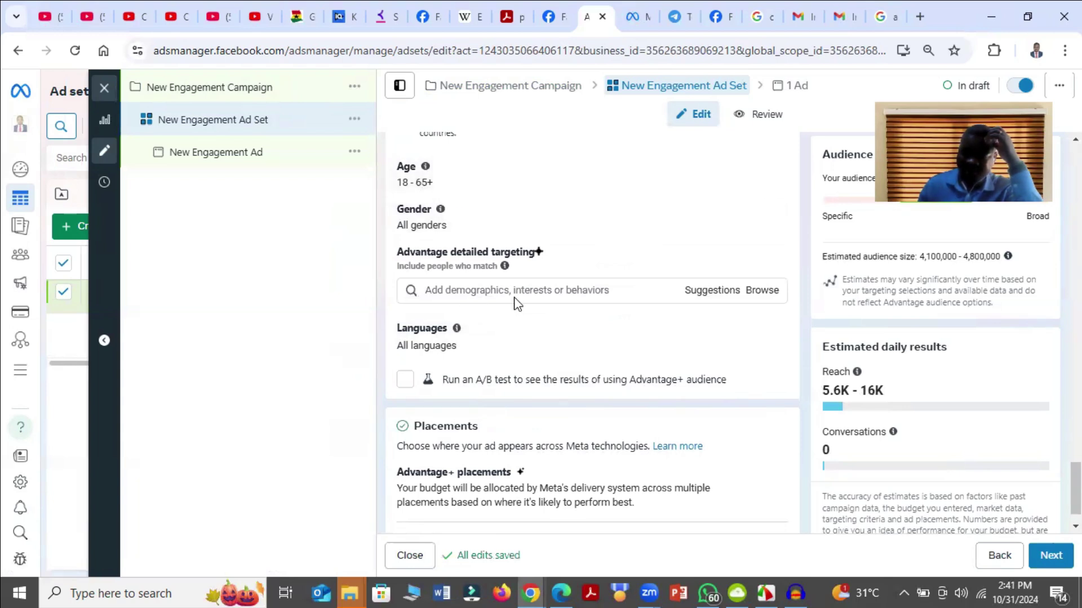
{"action": "scroll", "coordinate": [539, 322], "scroll_direction": "down", "scroll_amount": 1}
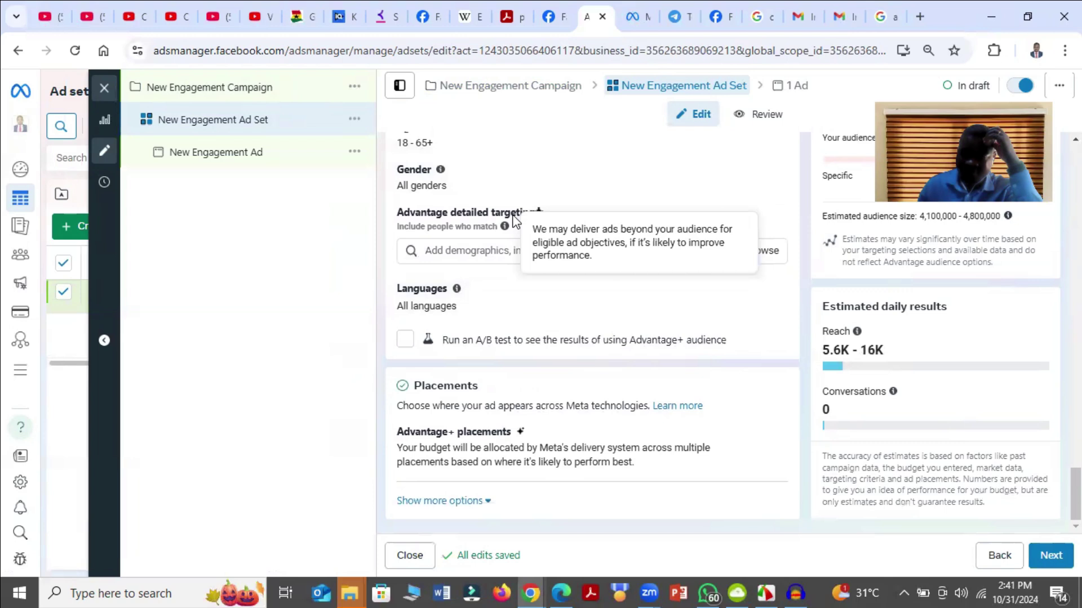
{"action": "scroll", "coordinate": [539, 251], "scroll_direction": "up", "scroll_amount": 2}
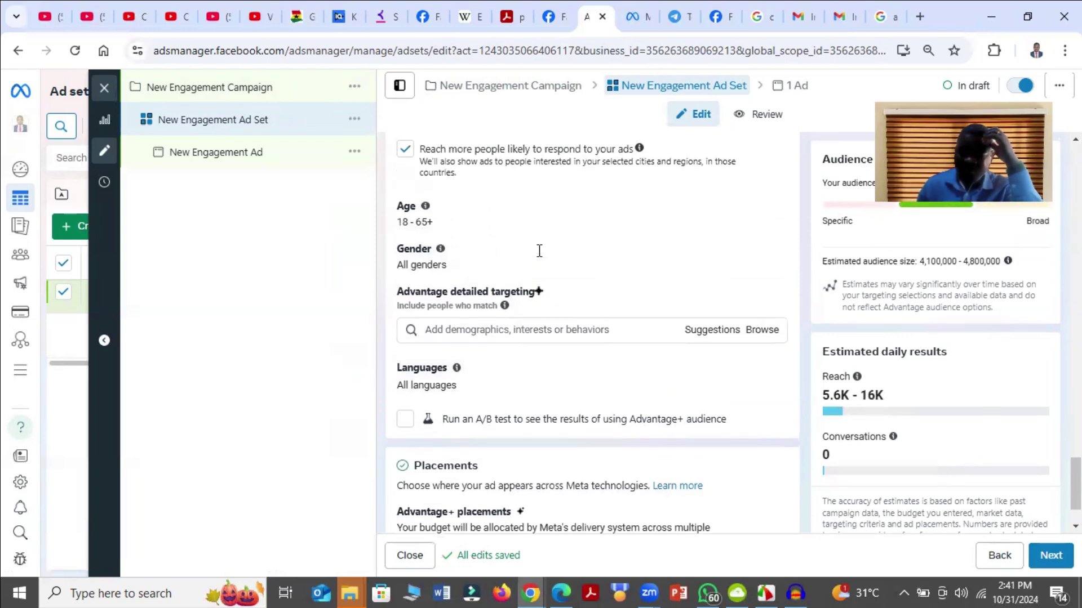
Add 'Personal development (personal identity)' as a detailed targeting interest.
{"action": "left_click", "coordinate": [483, 327]}
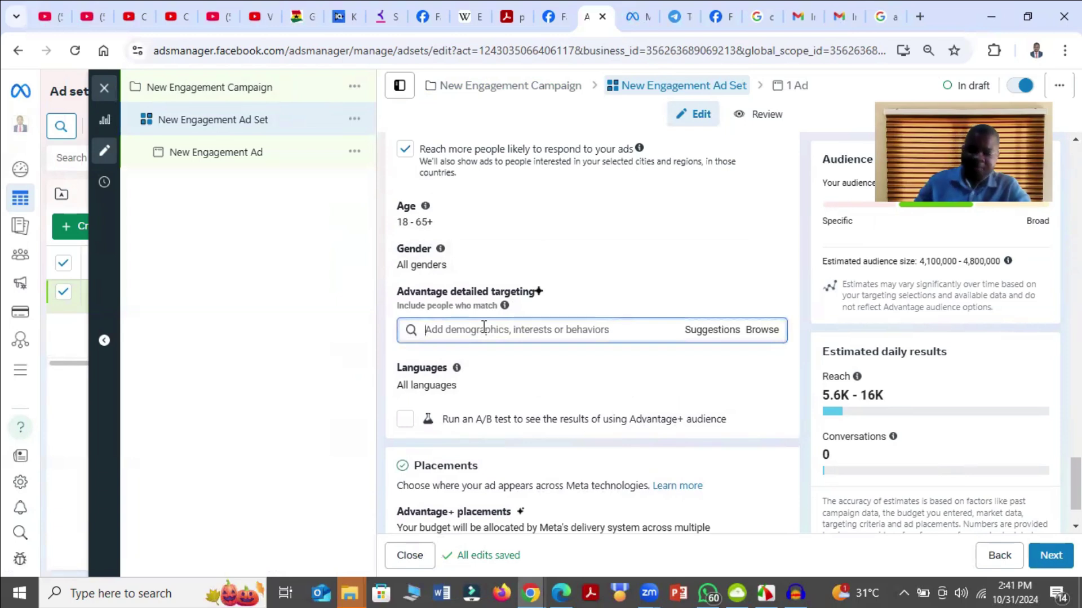
{"action": "type", "text": "personal dev"}
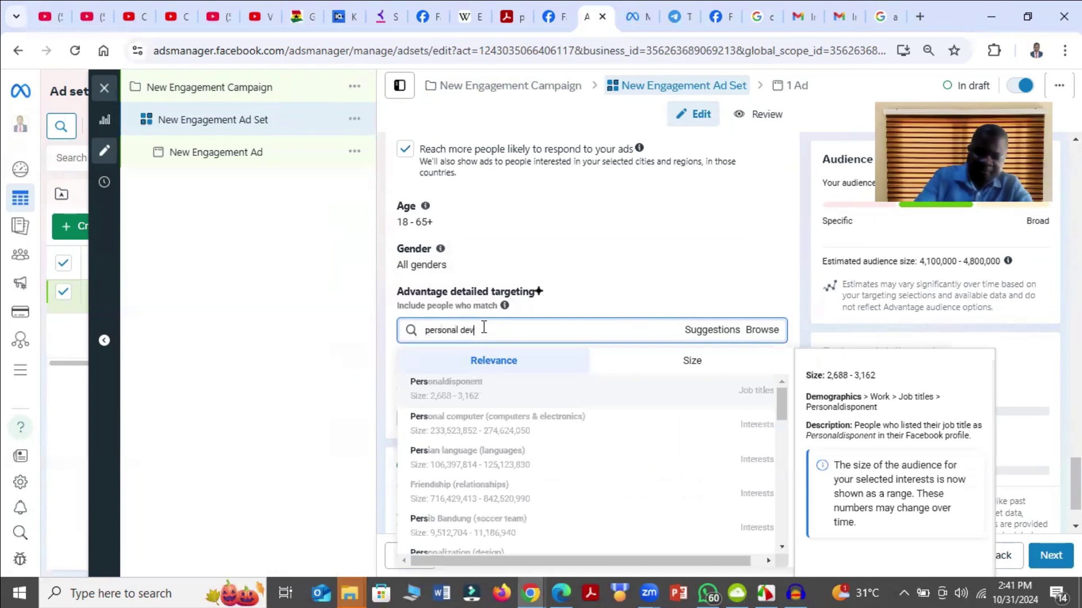
{"action": "type", "text": "elopment"}
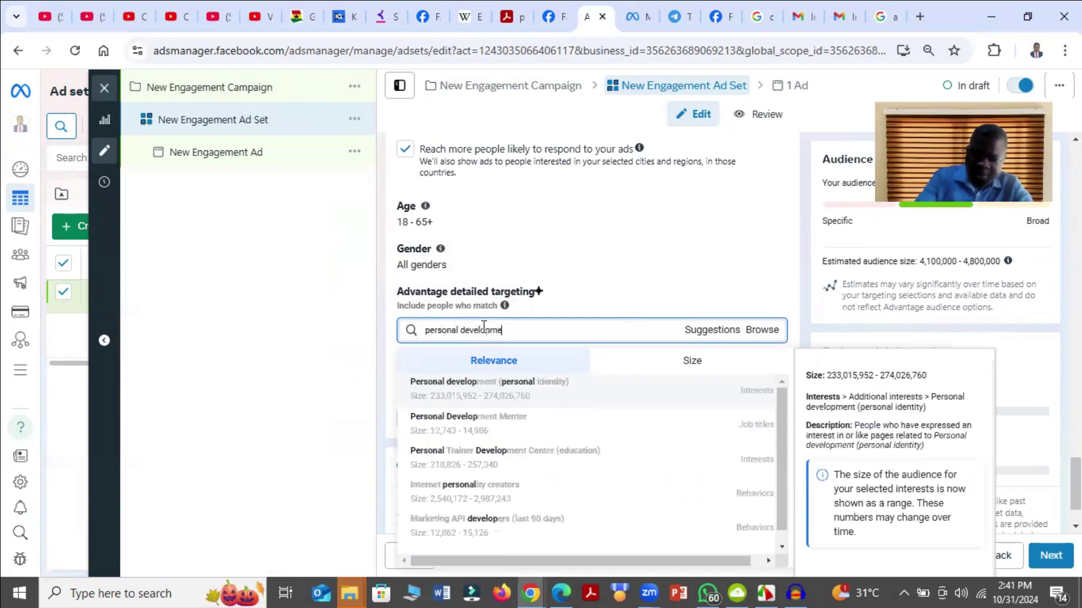
{"action": "left_click", "coordinate": [518, 390]}
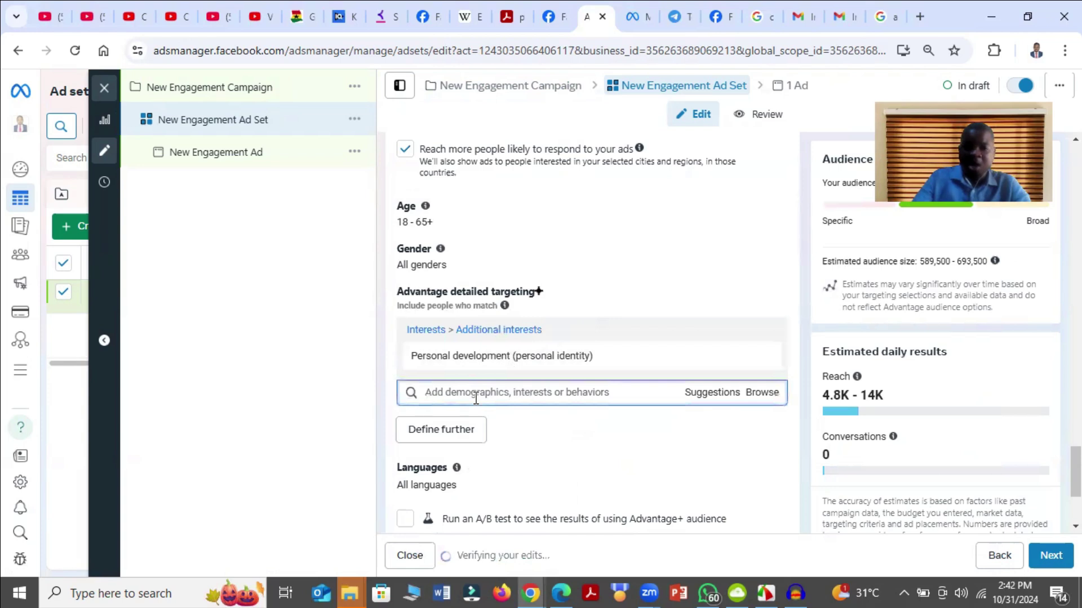
{"action": "type", "text": "personal growth"}
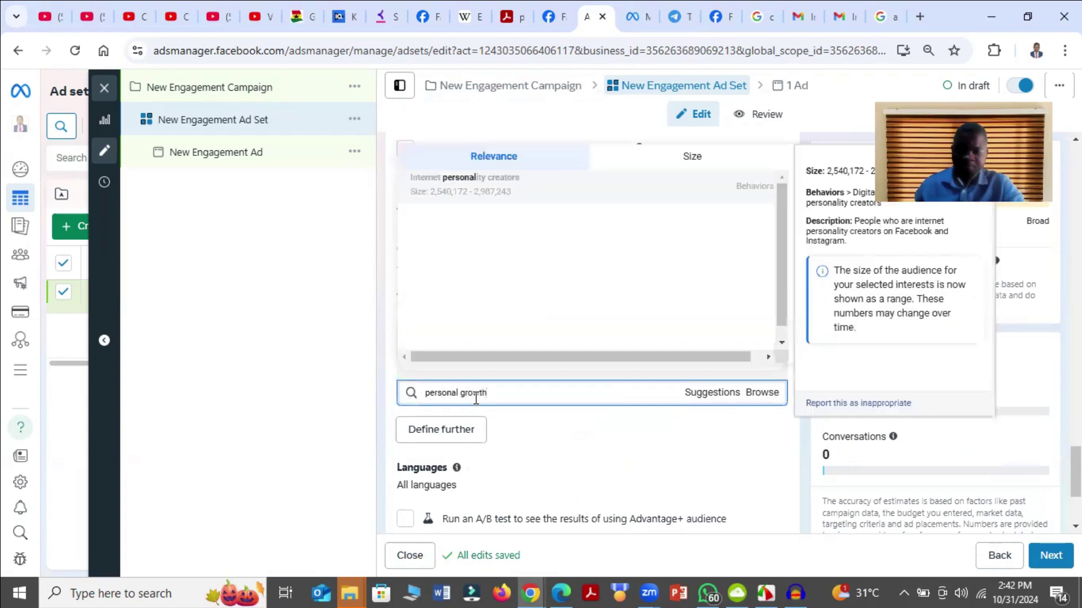
{"action": "left_click", "coordinate": [1043, 367]}
{"action": "scroll", "coordinate": [869, 470], "scroll_direction": "up", "scroll_amount": 5}
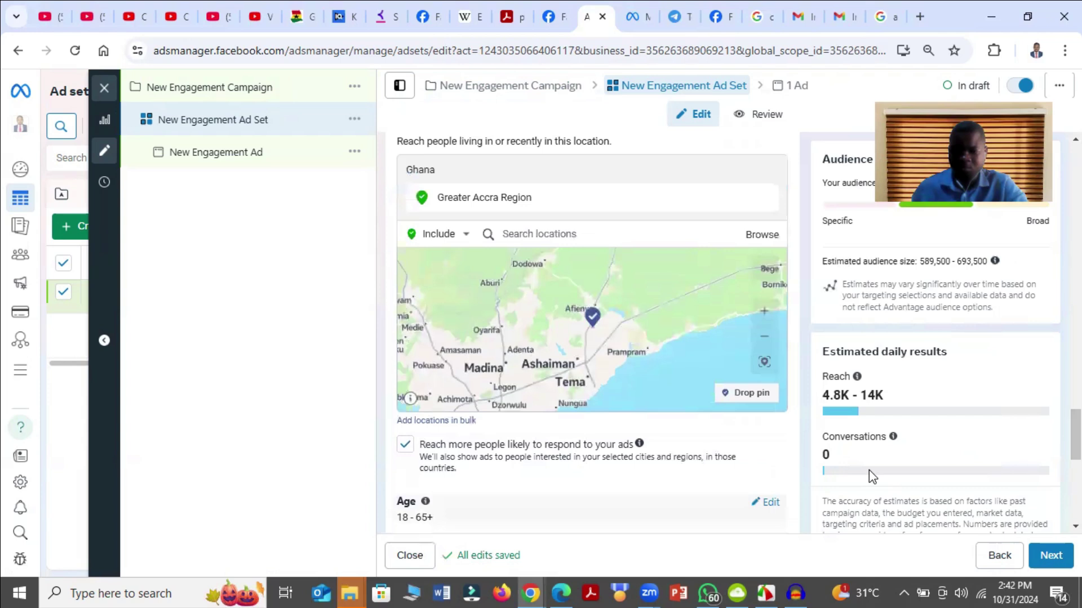
{"action": "scroll", "coordinate": [868, 470], "scroll_direction": "down", "scroll_amount": 5}
{"action": "scroll", "coordinate": [527, 469], "scroll_direction": "down", "scroll_amount": 2}
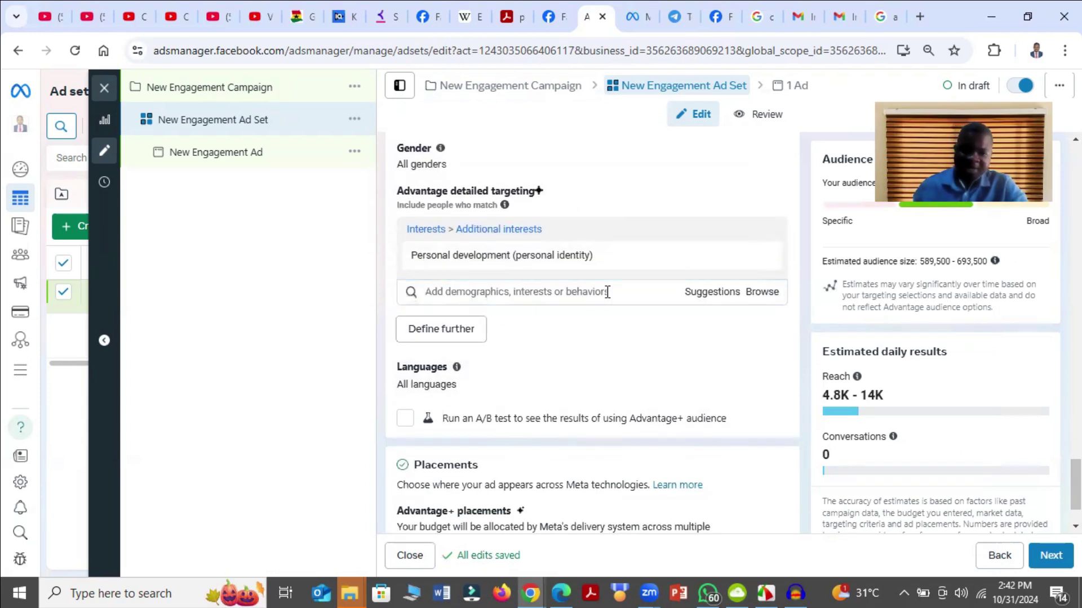
{"action": "scroll", "coordinate": [582, 288], "scroll_direction": "down", "scroll_amount": 1}
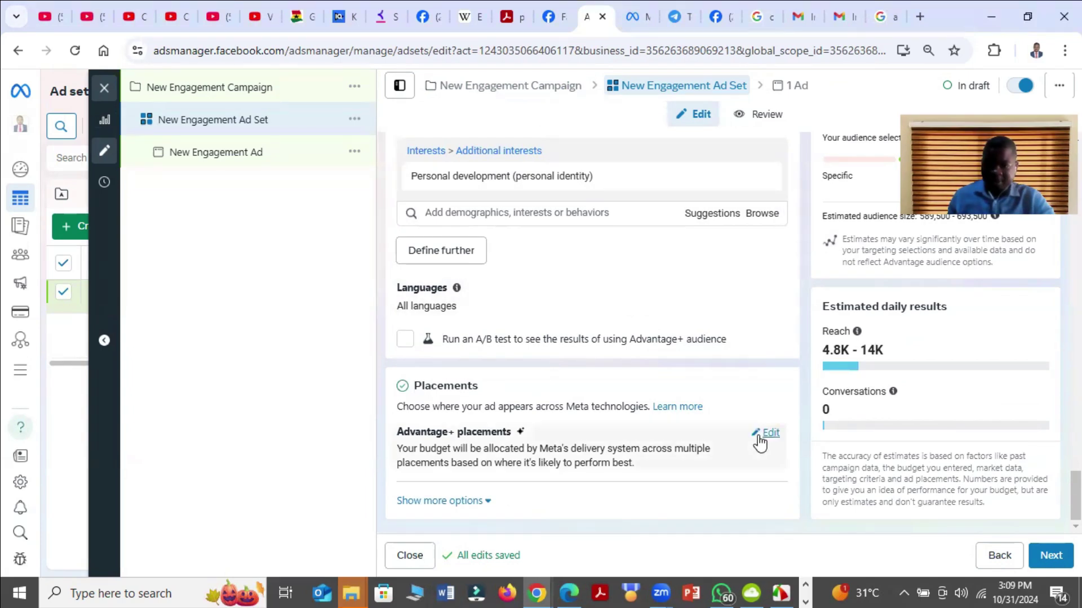
Switch to Manual placements, keeping only the Facebook and Instagram platforms.
{"action": "left_click", "coordinate": [759, 438]}
{"action": "scroll", "coordinate": [558, 458], "scroll_direction": "down", "scroll_amount": 1}
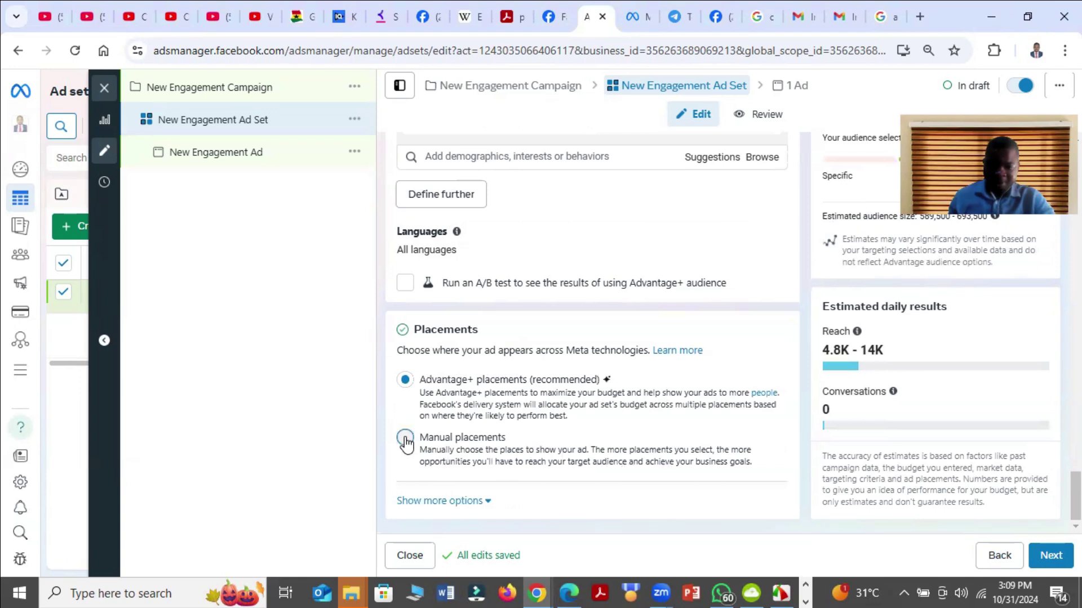
{"action": "left_click", "coordinate": [406, 439]}
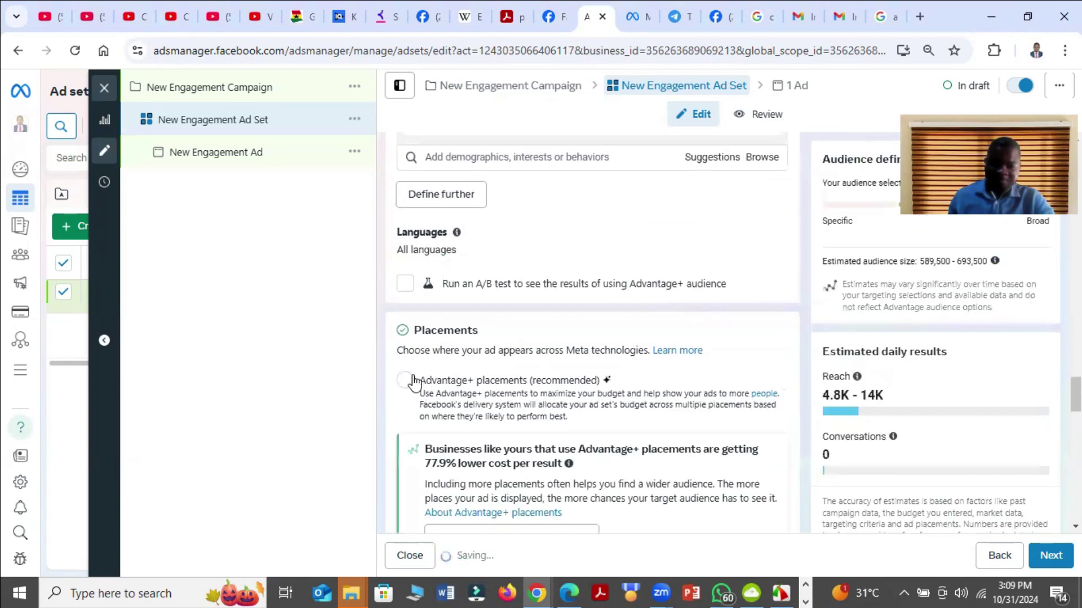
{"action": "left_click", "coordinate": [410, 385]}
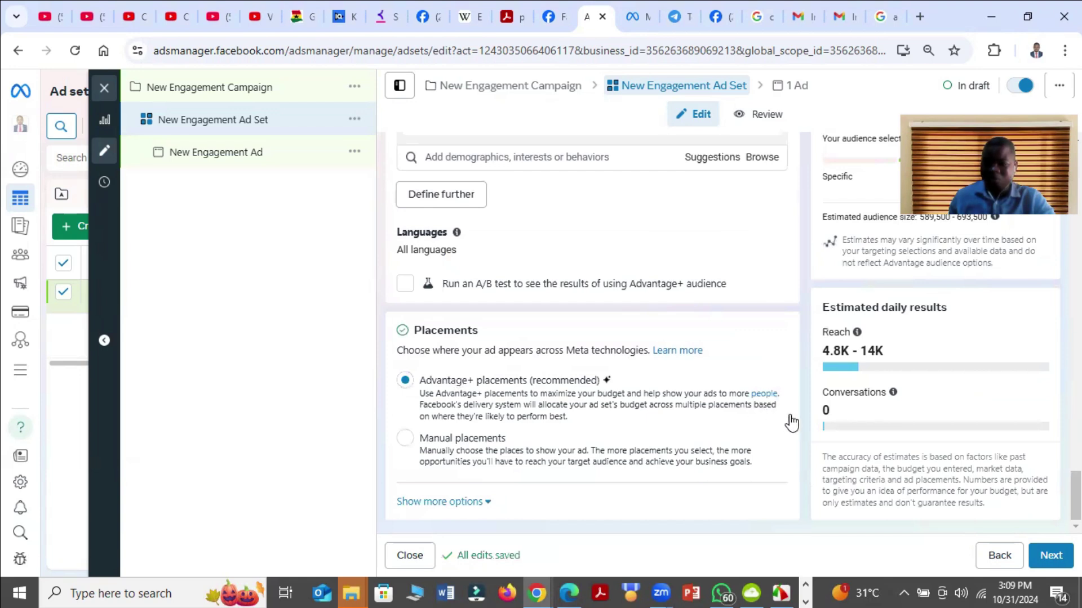
{"action": "left_click", "coordinate": [404, 439]}
{"action": "scroll", "coordinate": [569, 426], "scroll_direction": "down", "scroll_amount": 7}
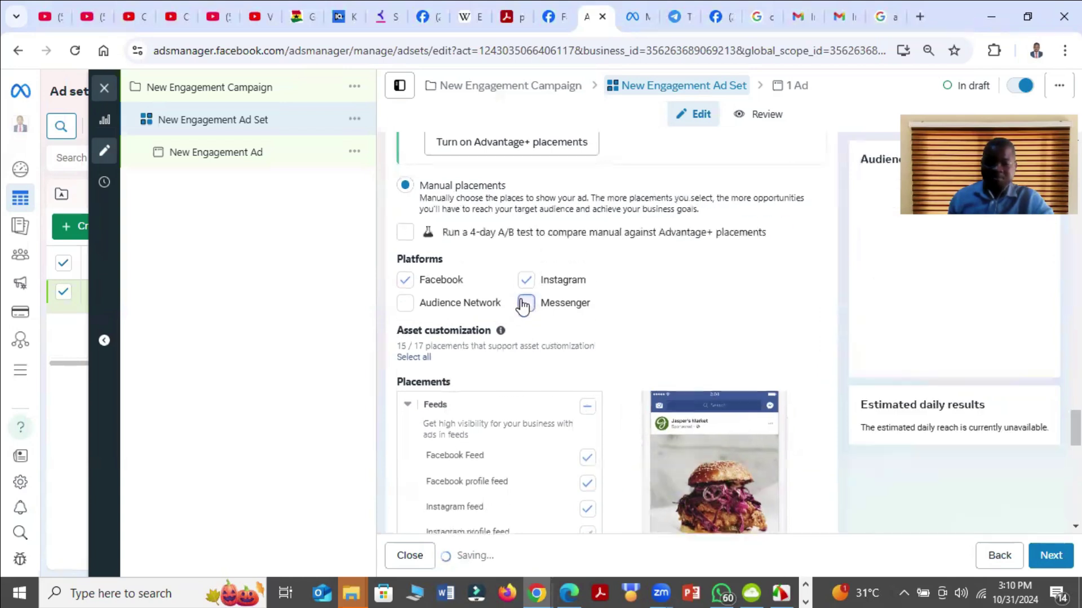
{"action": "scroll", "coordinate": [563, 333], "scroll_direction": "down", "scroll_amount": 4}
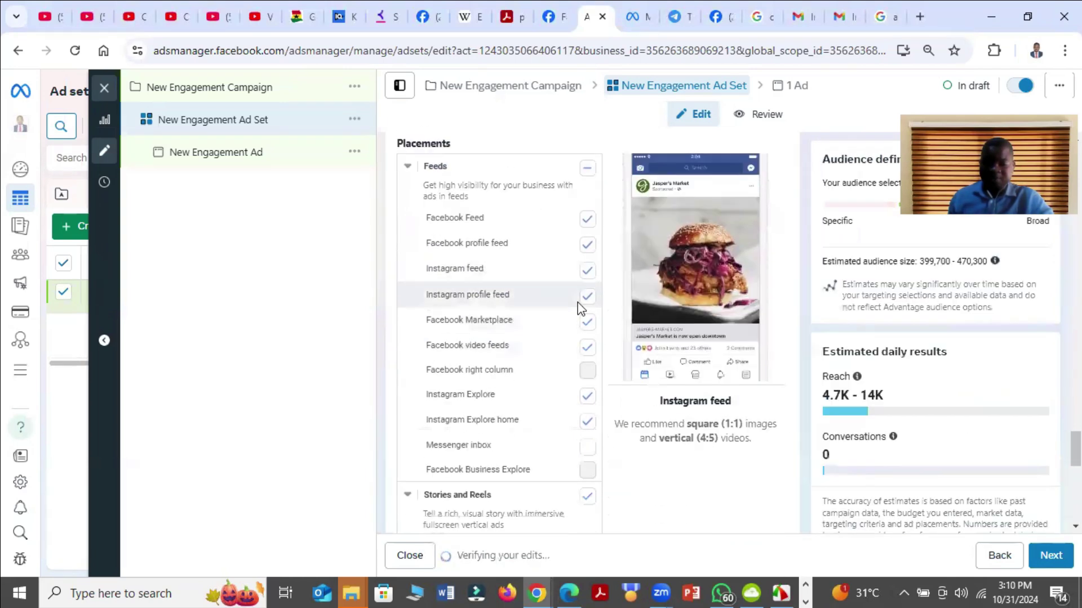
{"action": "scroll", "coordinate": [593, 344], "scroll_direction": "down", "scroll_amount": 10}
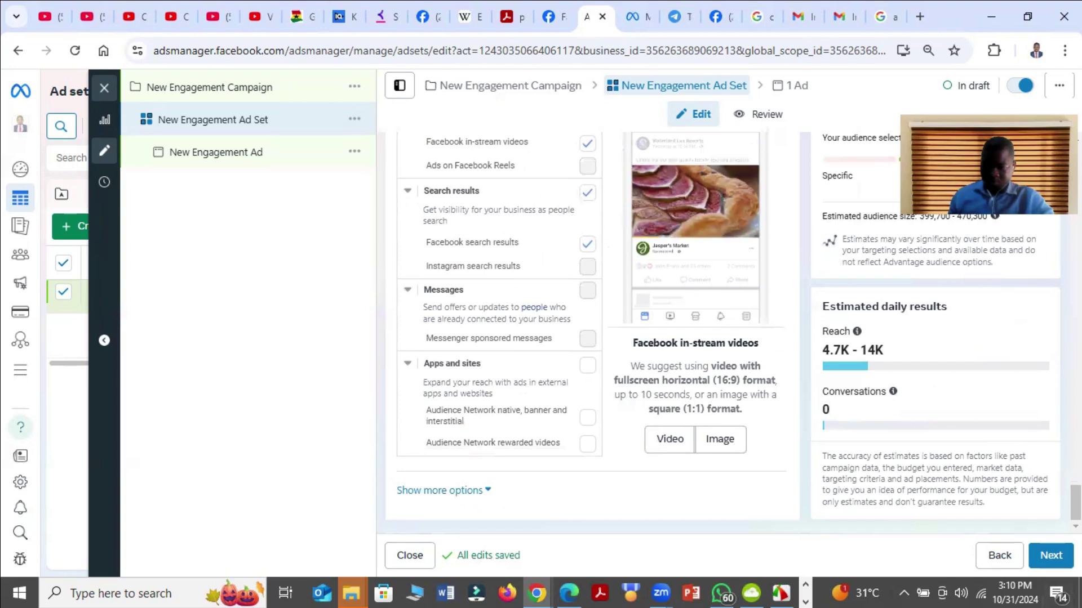
At the ad level, use the existing Sep 6, 2023 Instagram sales-and-profits post.
{"action": "left_click", "coordinate": [1054, 557]}
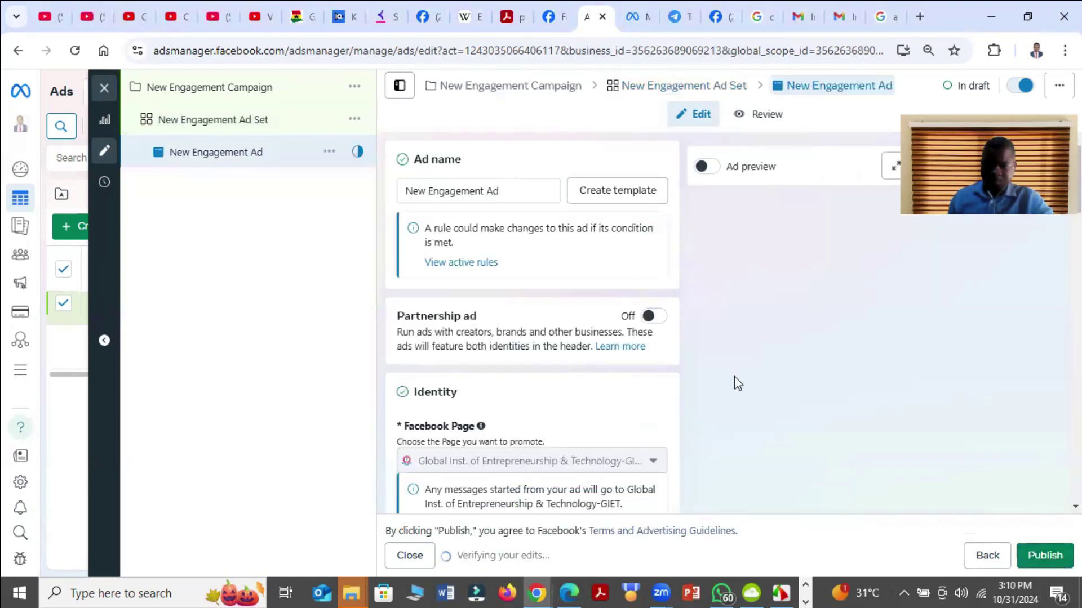
{"action": "scroll", "coordinate": [622, 382], "scroll_direction": "down", "scroll_amount": 7}
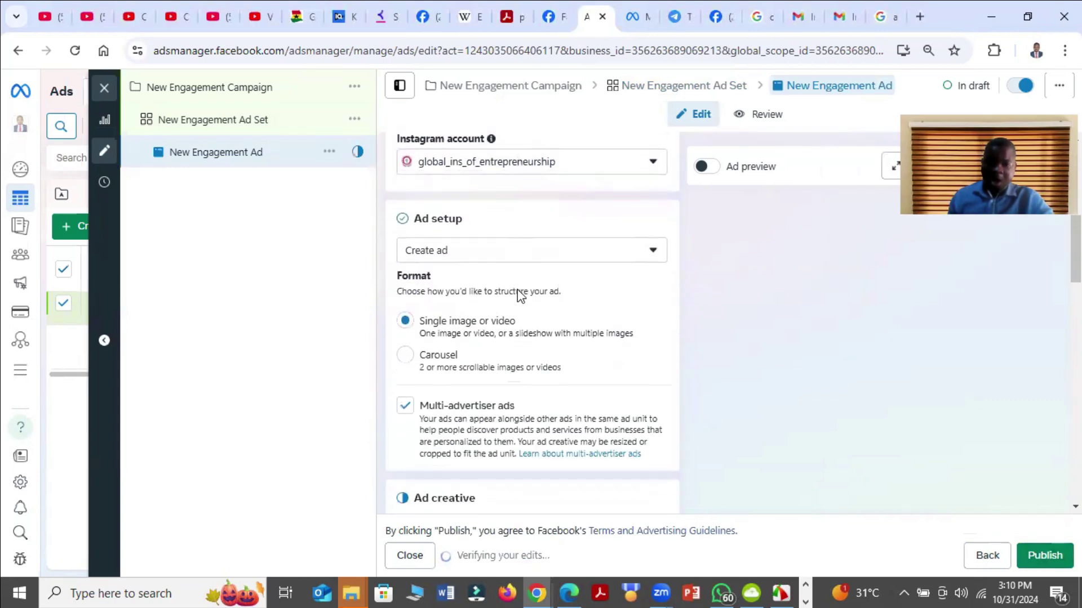
{"action": "scroll", "coordinate": [508, 327], "scroll_direction": "down", "scroll_amount": 3}
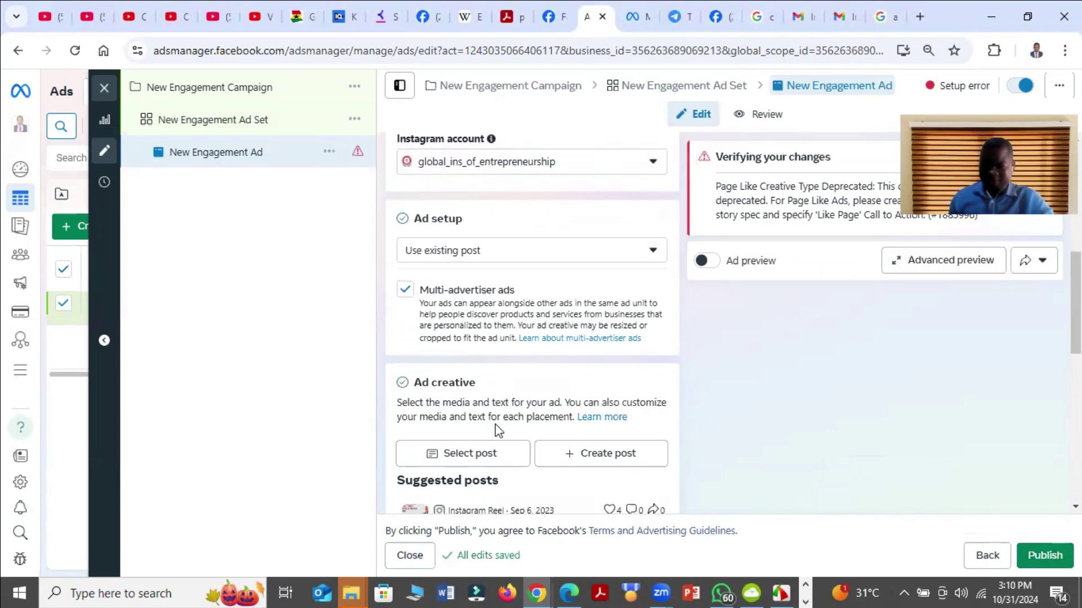
{"action": "left_click", "coordinate": [488, 455]}
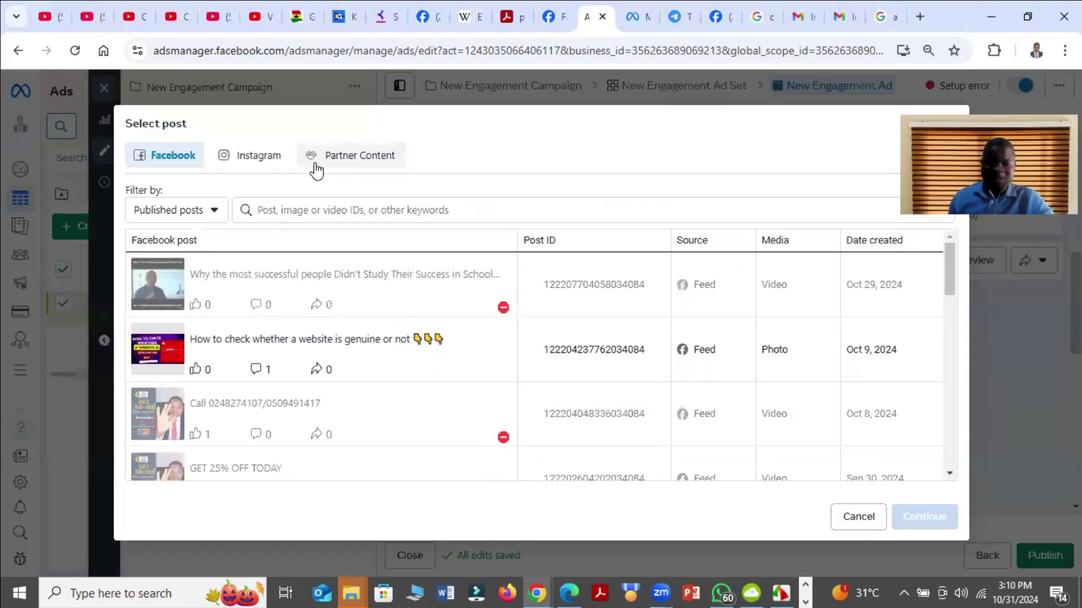
{"action": "left_click", "coordinate": [273, 159]}
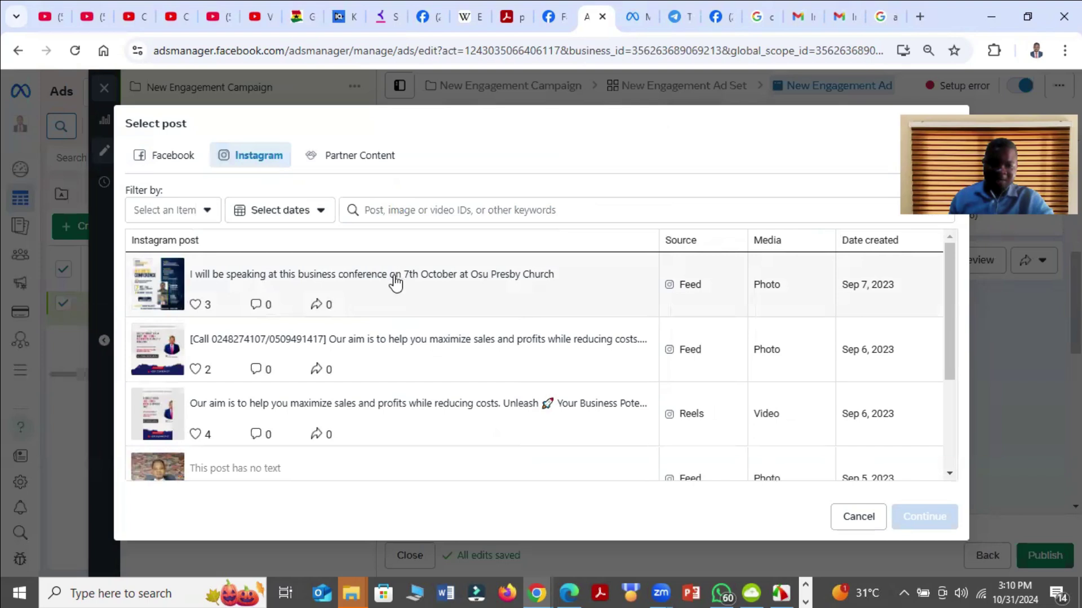
{"action": "left_click", "coordinate": [360, 289]}
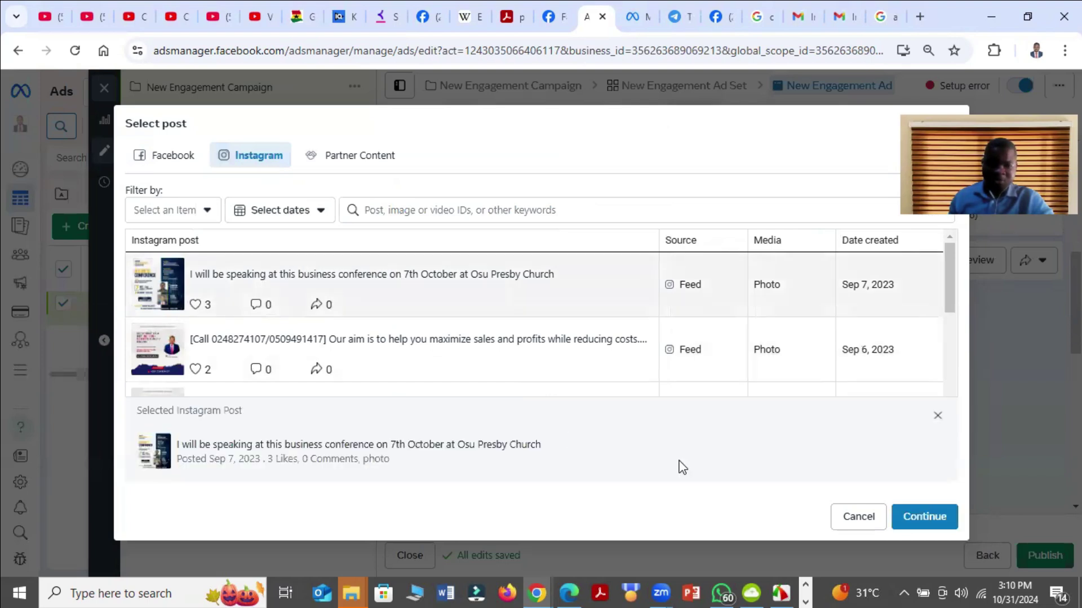
{"action": "left_click", "coordinate": [352, 365]}
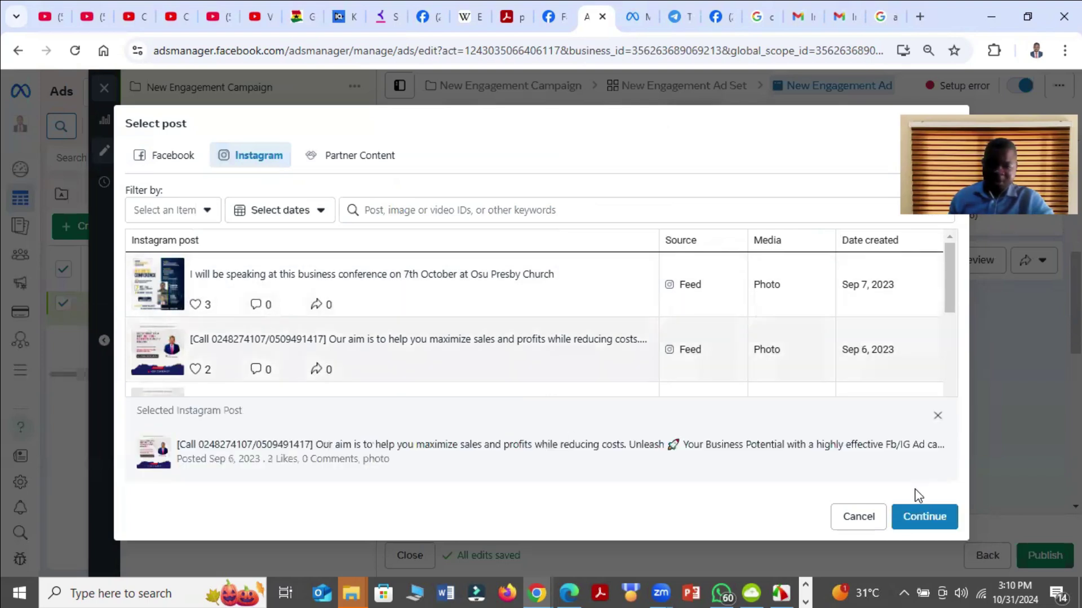
{"action": "left_click", "coordinate": [916, 519]}
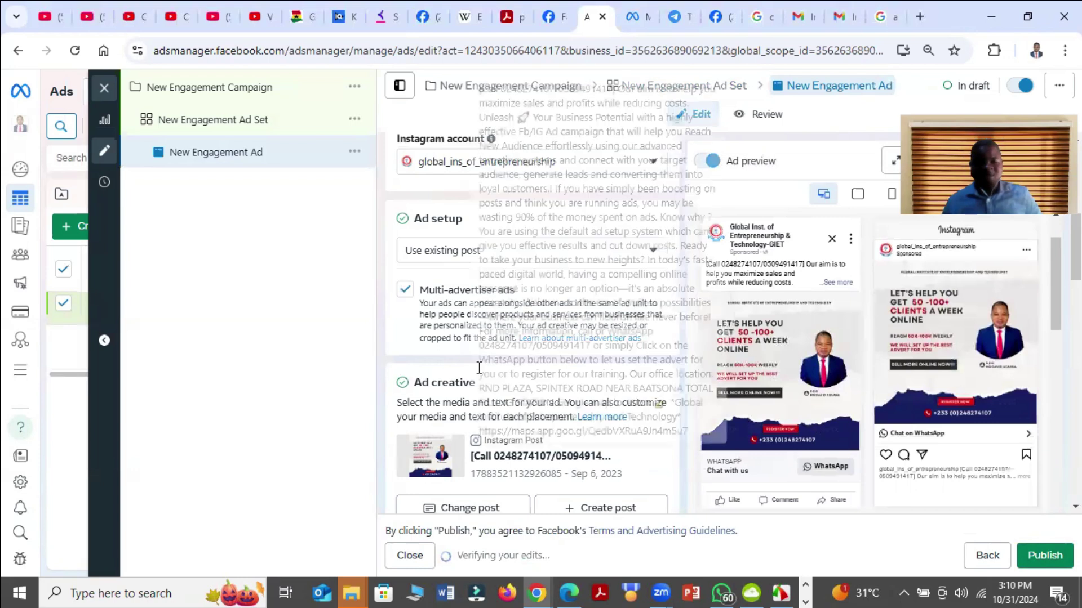
Review the ad creative and the Facebook and Instagram previews of the Sep 6 post.
{"action": "scroll", "coordinate": [479, 368], "scroll_direction": "down", "scroll_amount": 3}
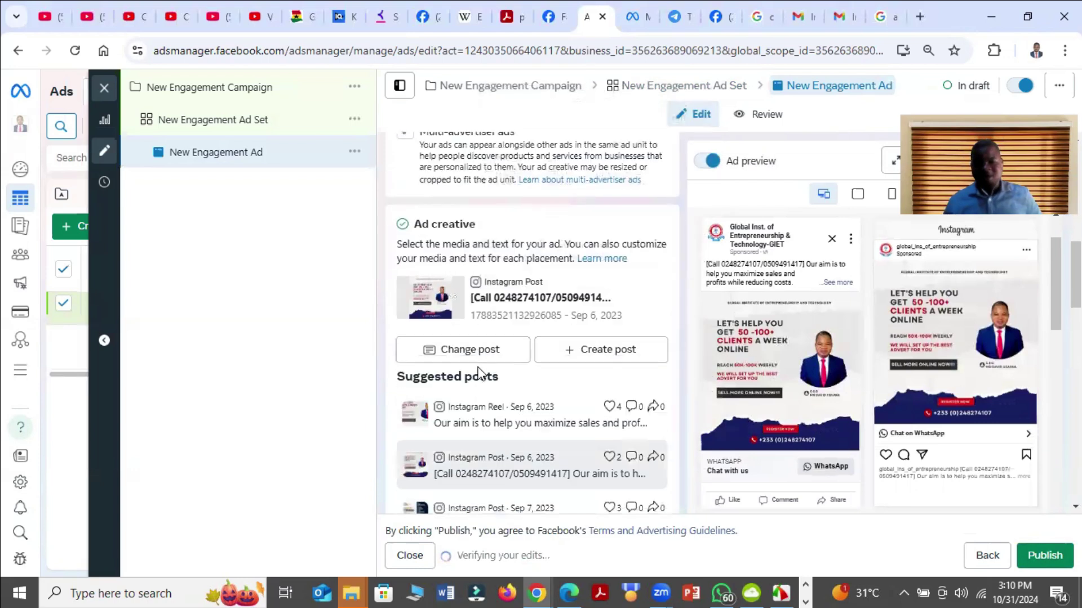